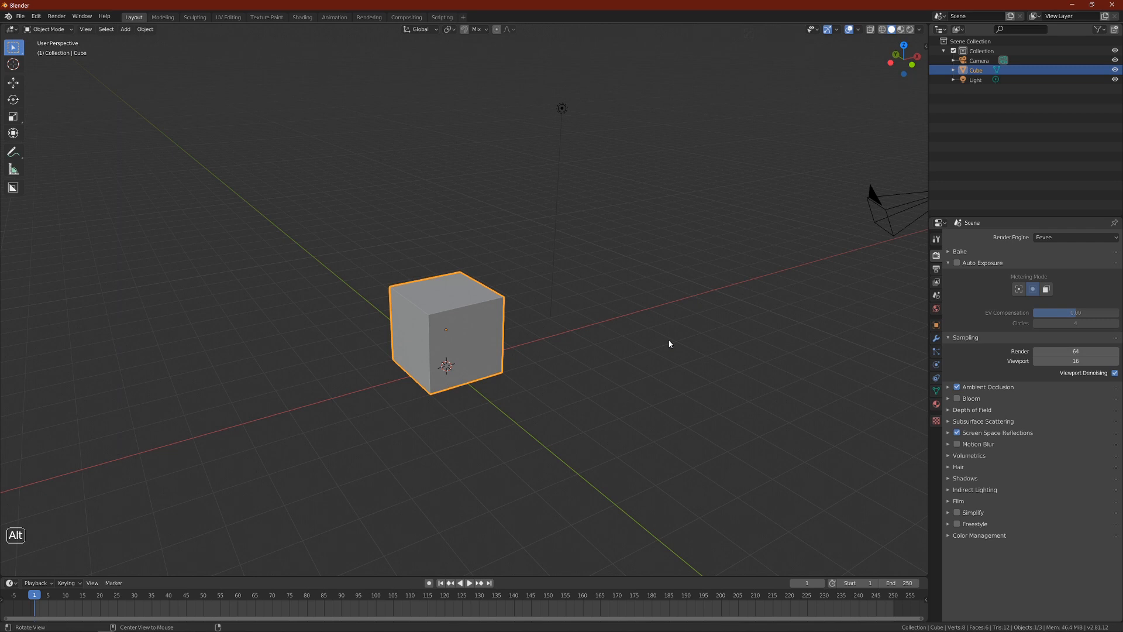
Duplicate the default cube beside the original along X and raise the copy's top face along Z to make a tall box
{"action": "middle_click_drag", "start_coordinate": [531, 321], "coordinate": [320, 306]}
{"action": "key", "text": "shift+d"}
{"action": "key", "text": "Tab"}
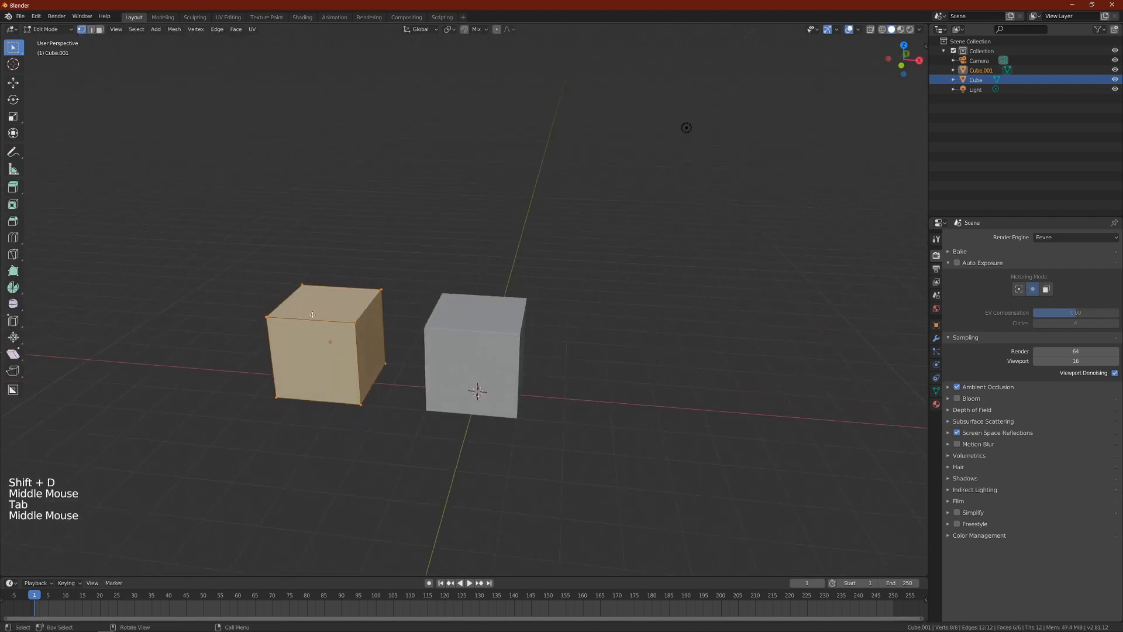
{"action": "key", "text": "3"}
{"action": "left_click", "coordinate": [320, 306]}
{"action": "key", "text": "g"}
{"action": "key", "text": "z"}
{"action": "left_click", "coordinate": [322, 227]}
{"action": "left_click_drag", "start_coordinate": [322, 227], "coordinate": [351, 249], "text": "alt"}
{"action": "key", "text": "Tab"}
Create a linked duplicate of the tall box and place it about 3.3 m away in the negative X direction
{"action": "middle_click_drag", "start_coordinate": [376, 274], "coordinate": [579, 258], "text": "shift"}
{"action": "key", "text": "alt+d"}
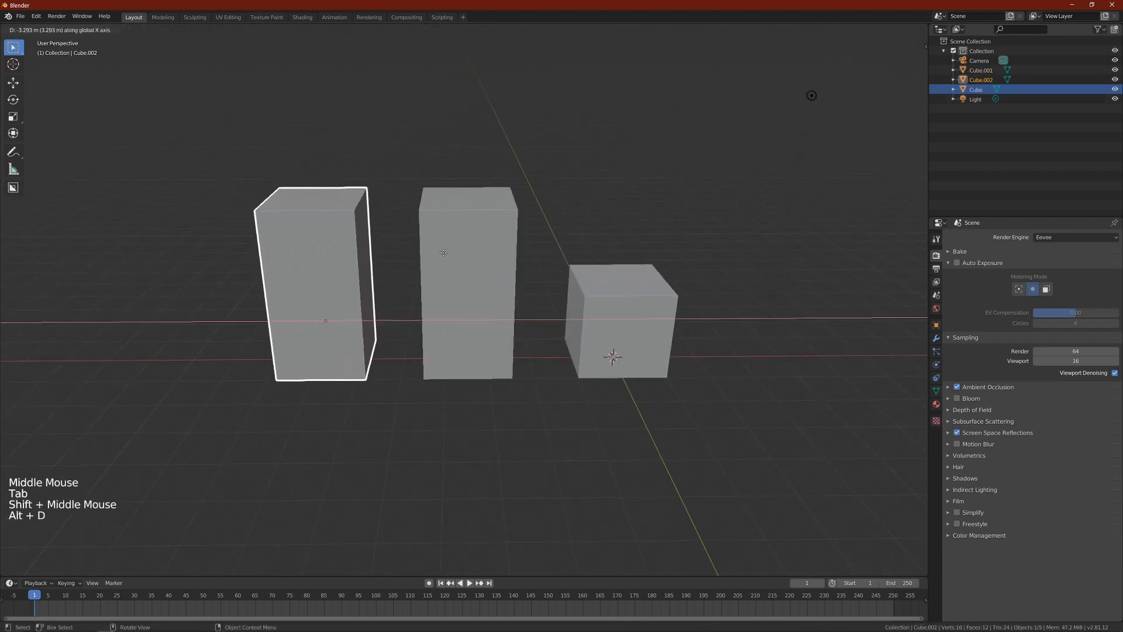
{"action": "left_click", "coordinate": [441, 252]}
Enter face editing on the linked duplicate and try to move its top face
{"action": "key", "text": "Tab"}
{"action": "key", "text": "3"}
{"action": "left_click", "coordinate": [499, 213]}
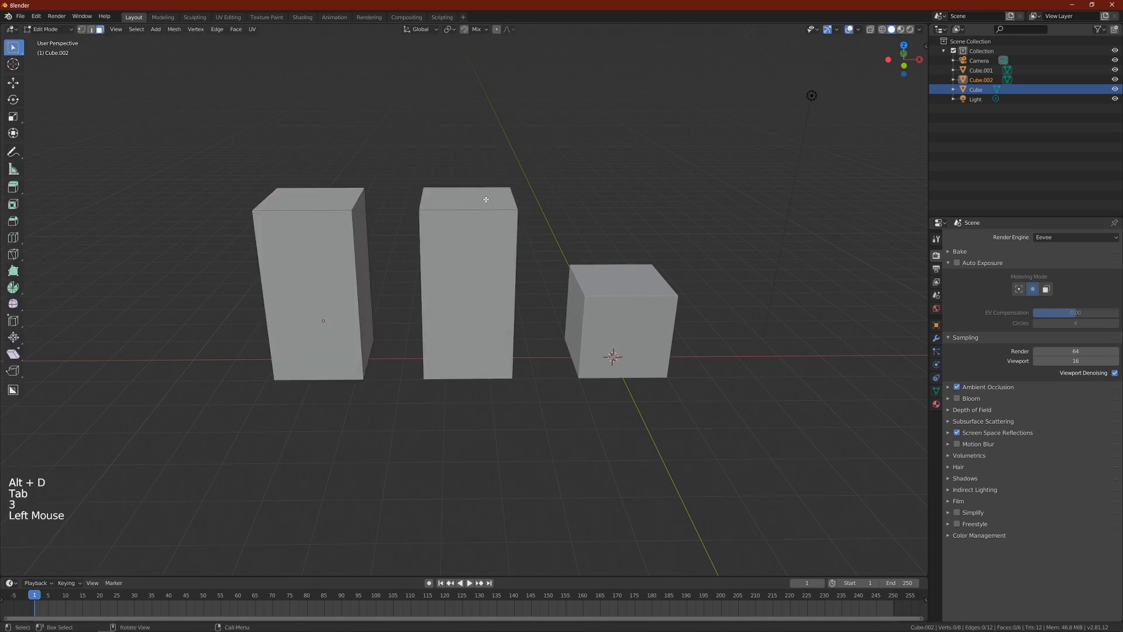
{"action": "key", "text": "g"}
{"action": "left_click", "coordinate": [484, 198]}
{"action": "left_click", "coordinate": [469, 194]}
{"action": "key", "text": "3"}
{"action": "double_click", "coordinate": [469, 194]}
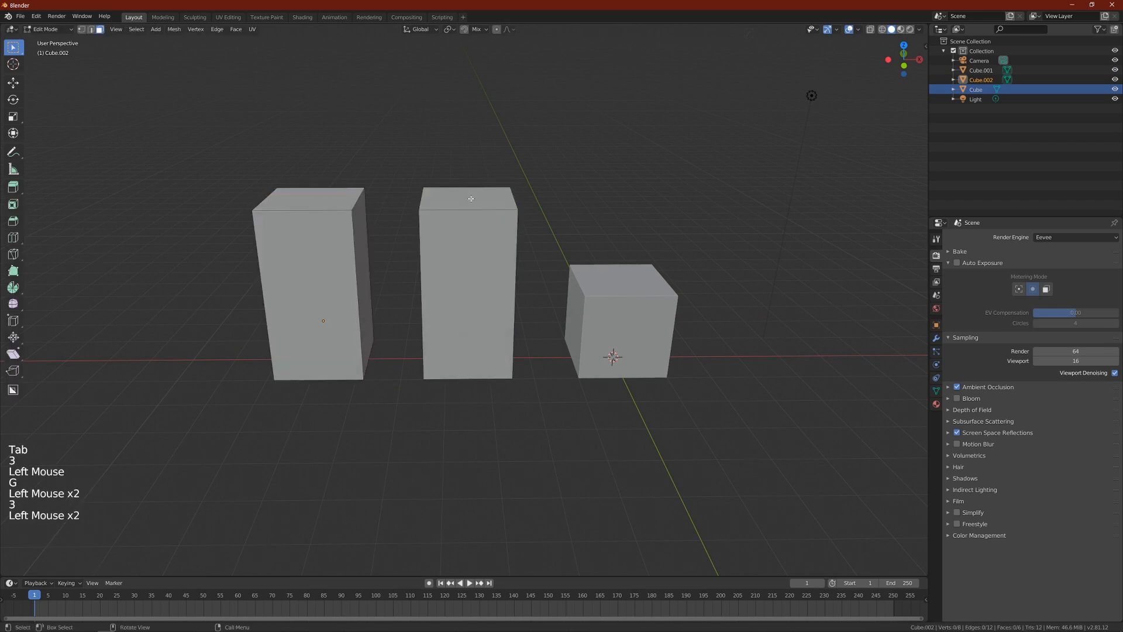
{"action": "double_click", "coordinate": [469, 194]}
Move the linked duplicate's side face outward along X to widen the shared mesh, and return to Object Mode
{"action": "middle_click_drag", "start_coordinate": [470, 194], "coordinate": [598, 286]}
{"action": "left_click", "coordinate": [467, 209]}
{"action": "triple_click", "coordinate": [467, 210]}
{"action": "key", "text": "3"}
{"action": "left_click", "coordinate": [484, 193]}
{"action": "left_click", "coordinate": [484, 208]}
{"action": "key", "text": "g"}
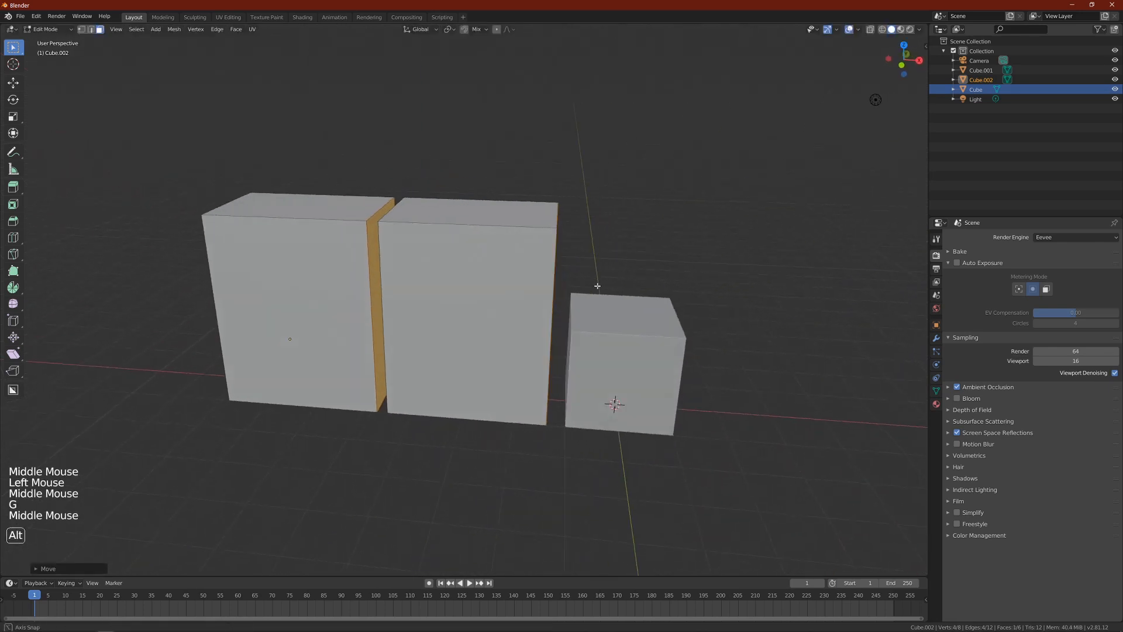
{"action": "key", "text": "Tab"}
Select the original small cube and reveal its mesh data and that of Cube.002 in the outliner
{"action": "middle_click_drag", "start_coordinate": [632, 320], "coordinate": [597, 285], "text": "shift"}
{"action": "left_click", "coordinate": [597, 284]}
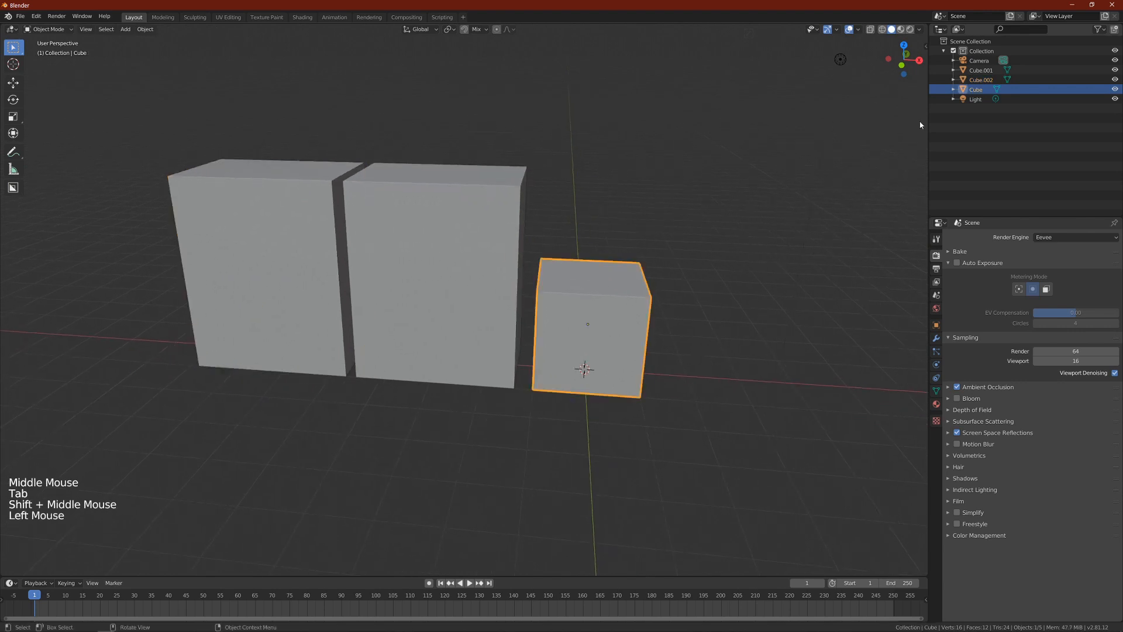
{"action": "left_click", "coordinate": [954, 90]}
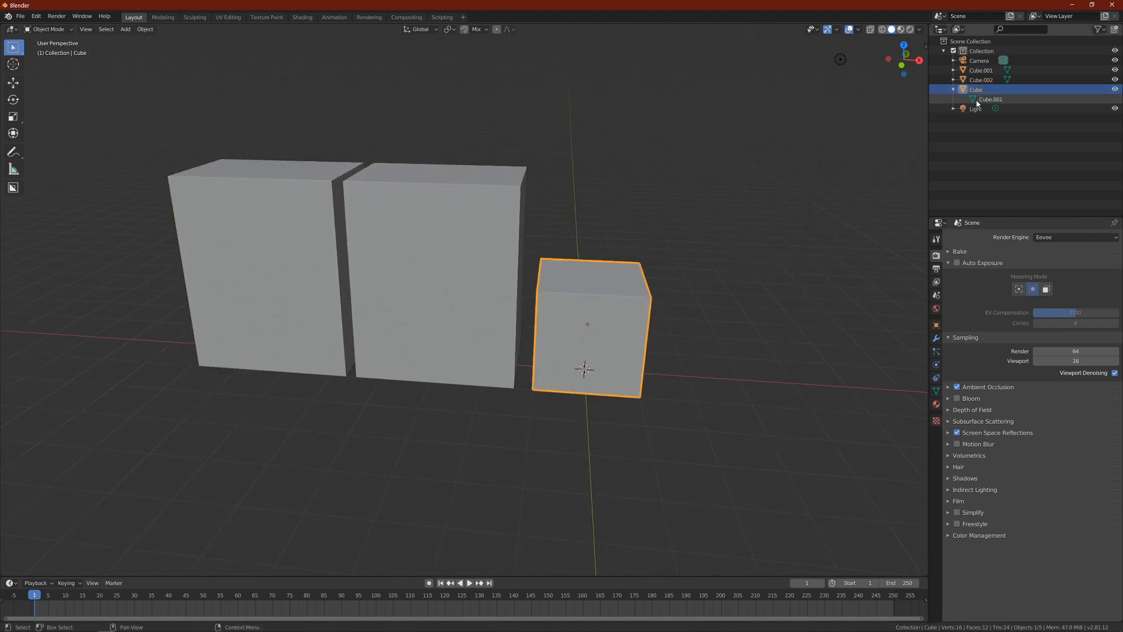
{"action": "left_click", "coordinate": [977, 101]}
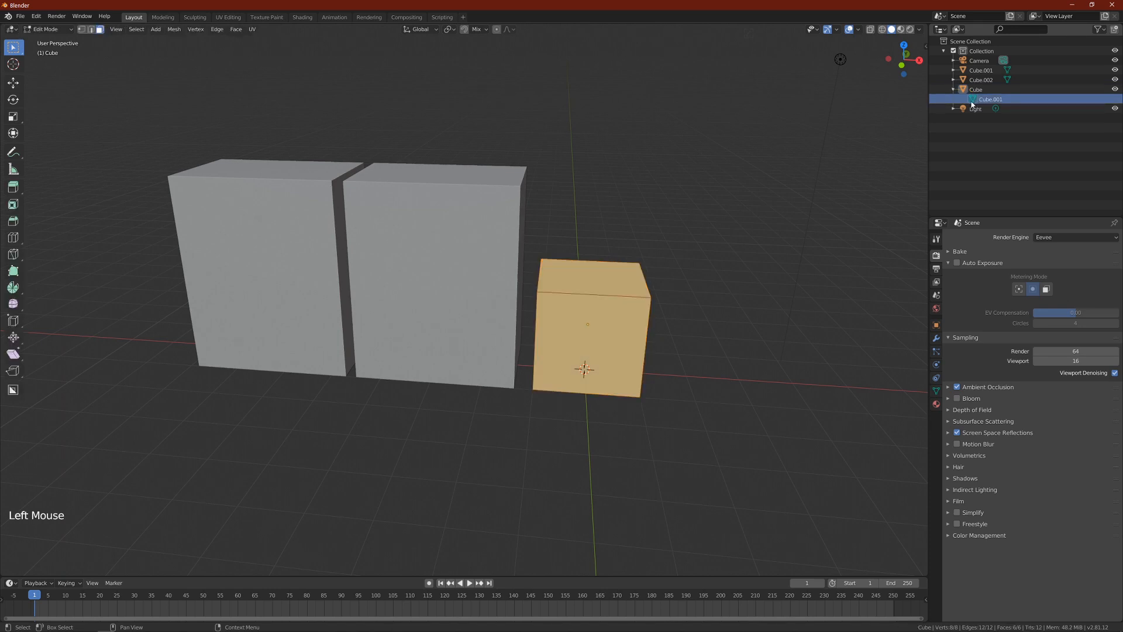
{"action": "left_click", "coordinate": [954, 80]}
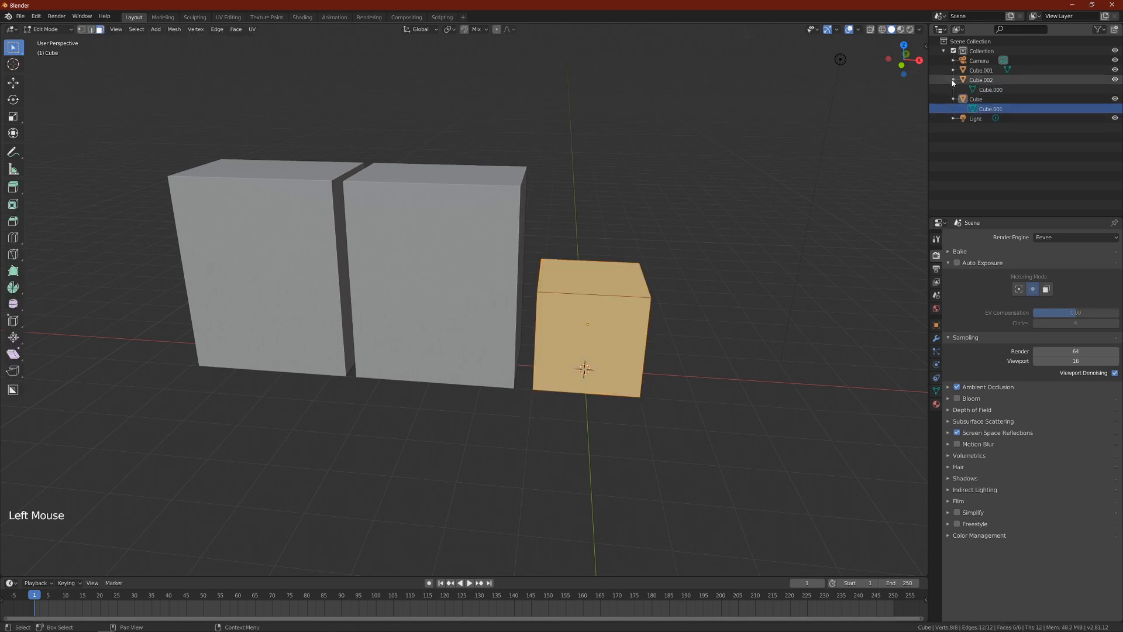
Create a new material on the small cube and reveal it under the cube's mesh data in the outliner
{"action": "left_click", "coordinate": [936, 404]}
{"action": "left_click", "coordinate": [1007, 278]}
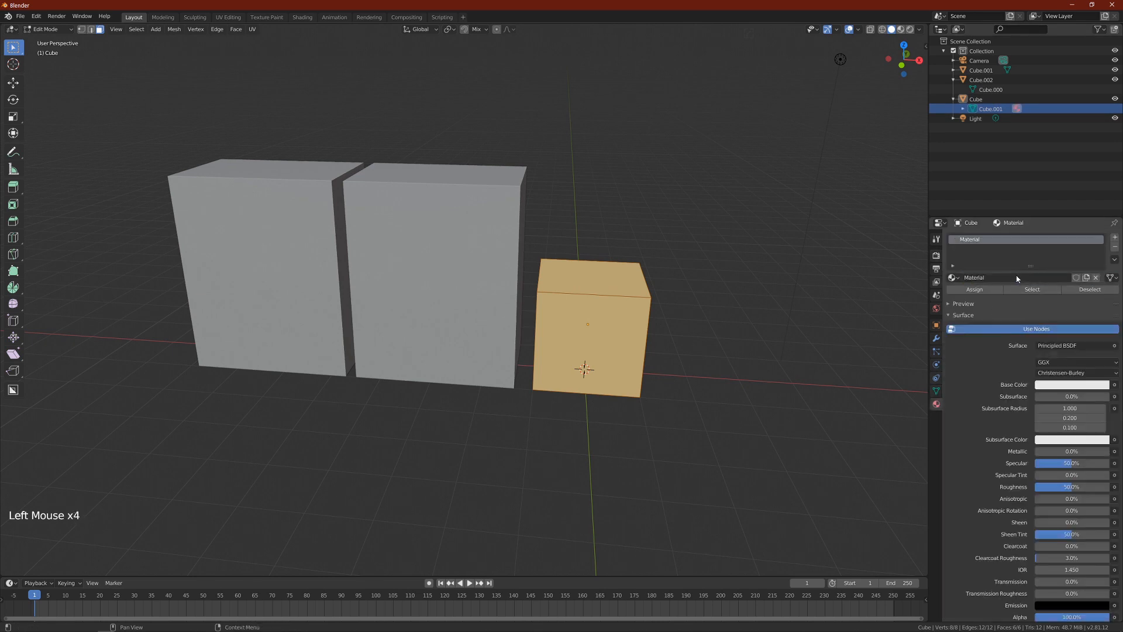
{"action": "left_click", "coordinate": [963, 109]}
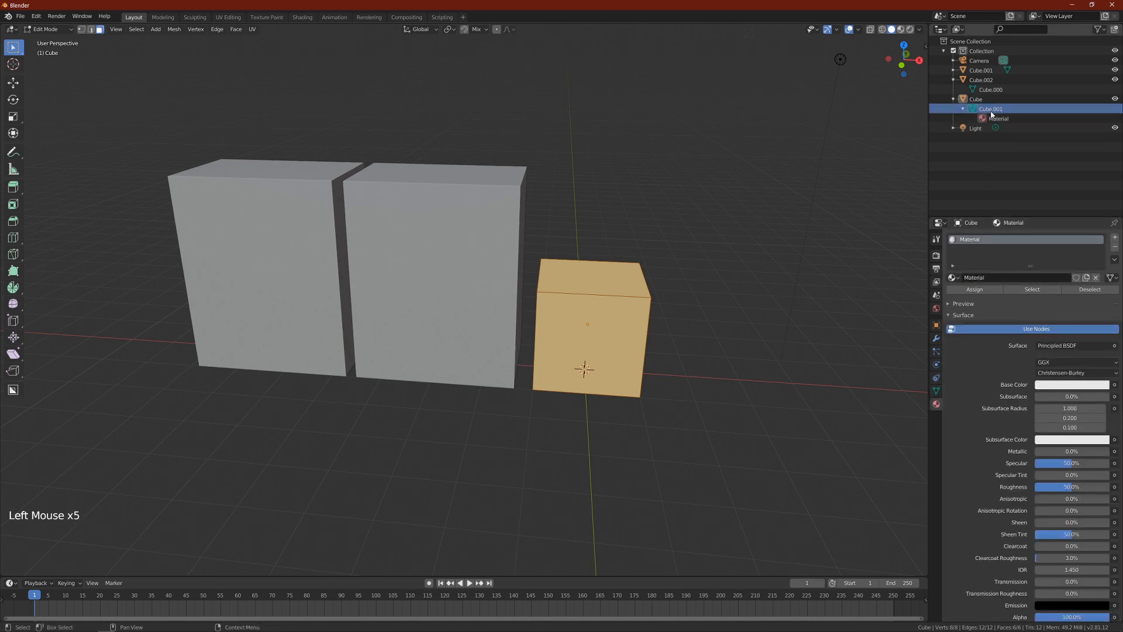
Add a Bevel modifier to the small cube, reveal it in the outliner and return to Object Mode
{"action": "left_click", "coordinate": [936, 338]}
{"action": "left_click", "coordinate": [960, 239]}
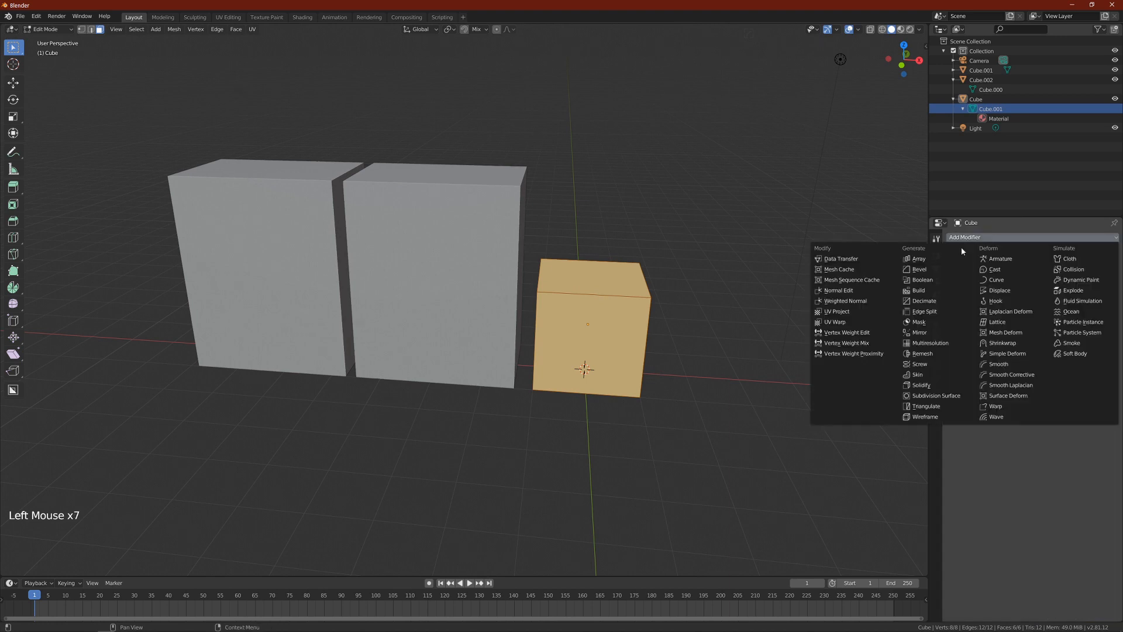
{"action": "left_click", "coordinate": [940, 271]}
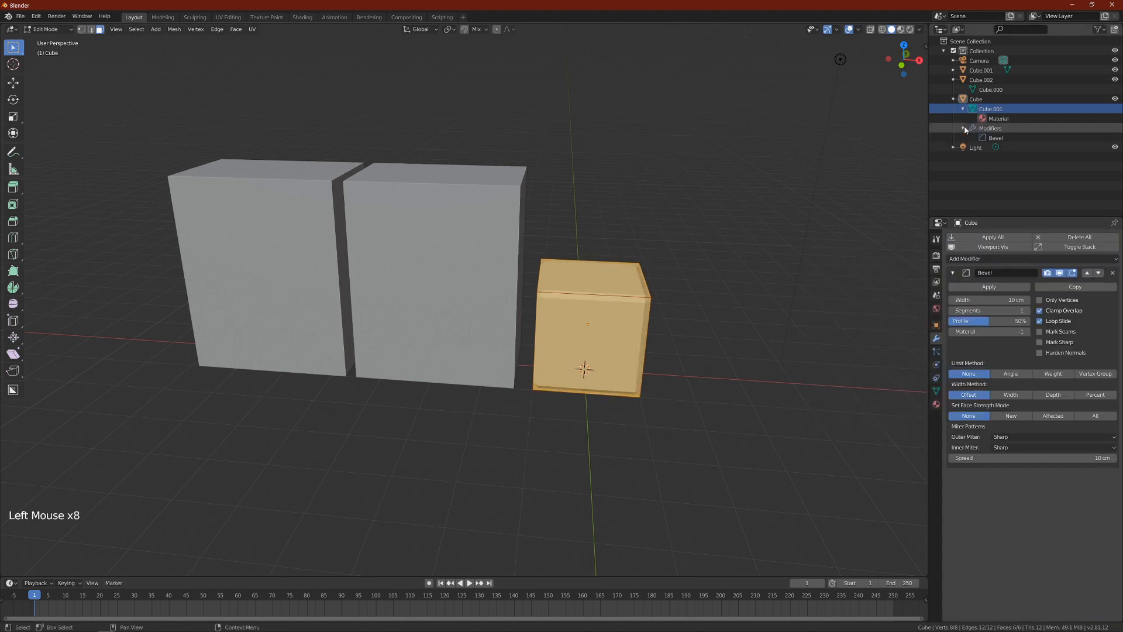
{"action": "key", "text": "Tab"}
Set the editing preference for linking new objects' materials to Object and close the preferences
{"action": "middle_click_drag", "start_coordinate": [652, 218], "coordinate": [659, 218]}
{"action": "key", "text": "F4"}
{"action": "left_click", "coordinate": [653, 220]}
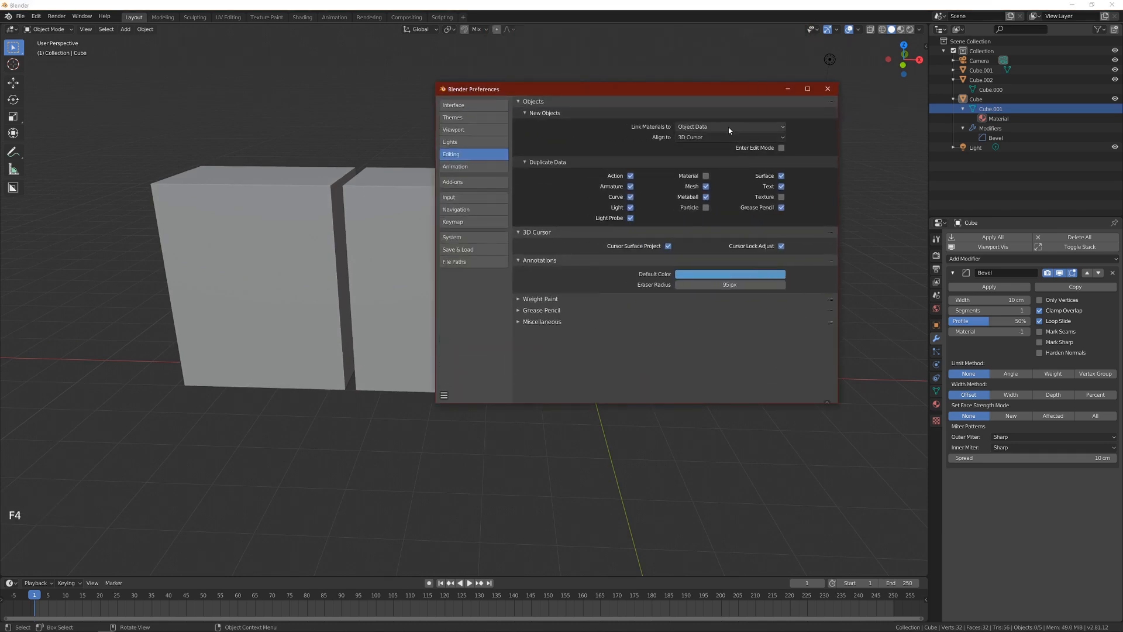
{"action": "left_click", "coordinate": [729, 128]}
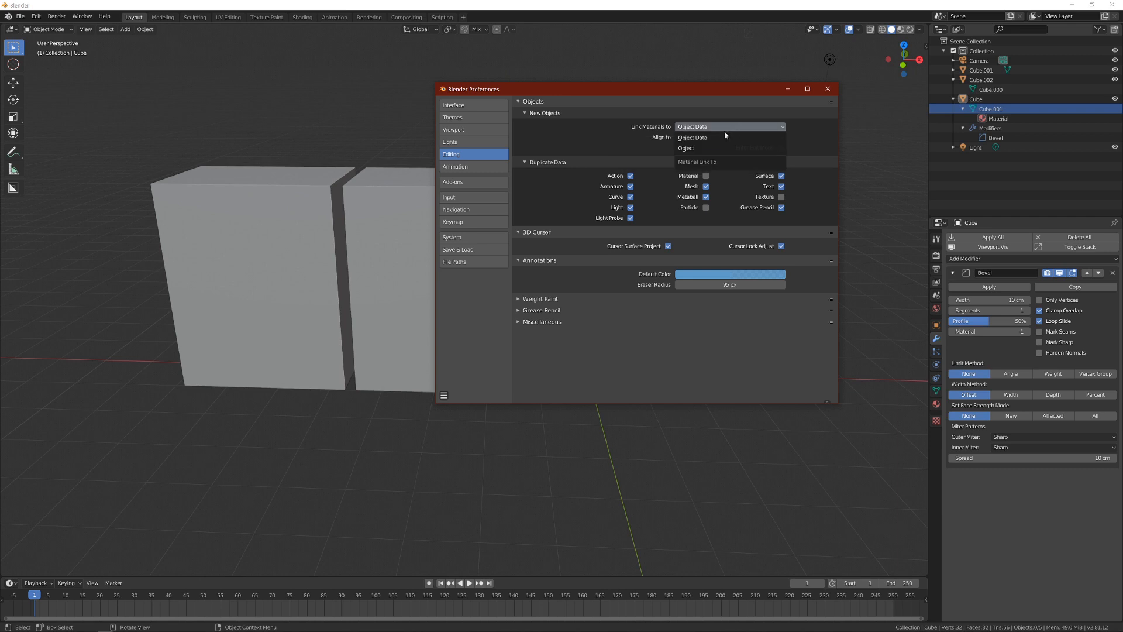
{"action": "left_click", "coordinate": [722, 149]}
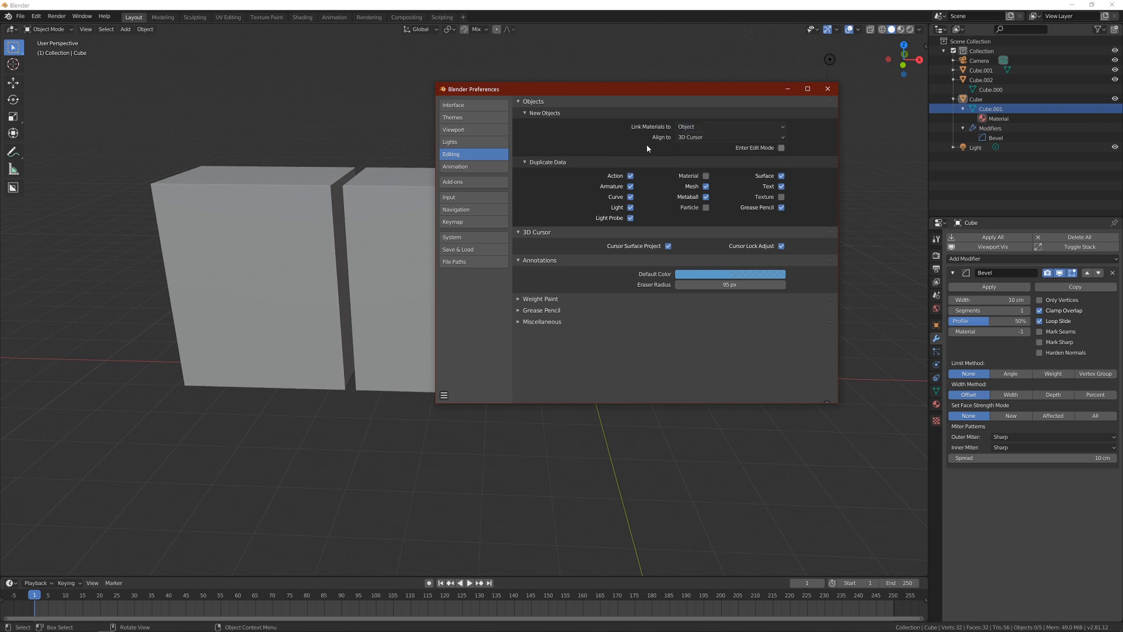
{"action": "left_click", "coordinate": [827, 89]}
Place the 3D cursor beside the bevelled cube and add a new cube there with its rotation cleared
{"action": "middle_click_drag", "start_coordinate": [819, 105], "coordinate": [658, 269], "text": "shift"}
{"action": "right_click", "coordinate": [667, 346], "text": "shift"}
{"action": "key", "text": "shift+a"}
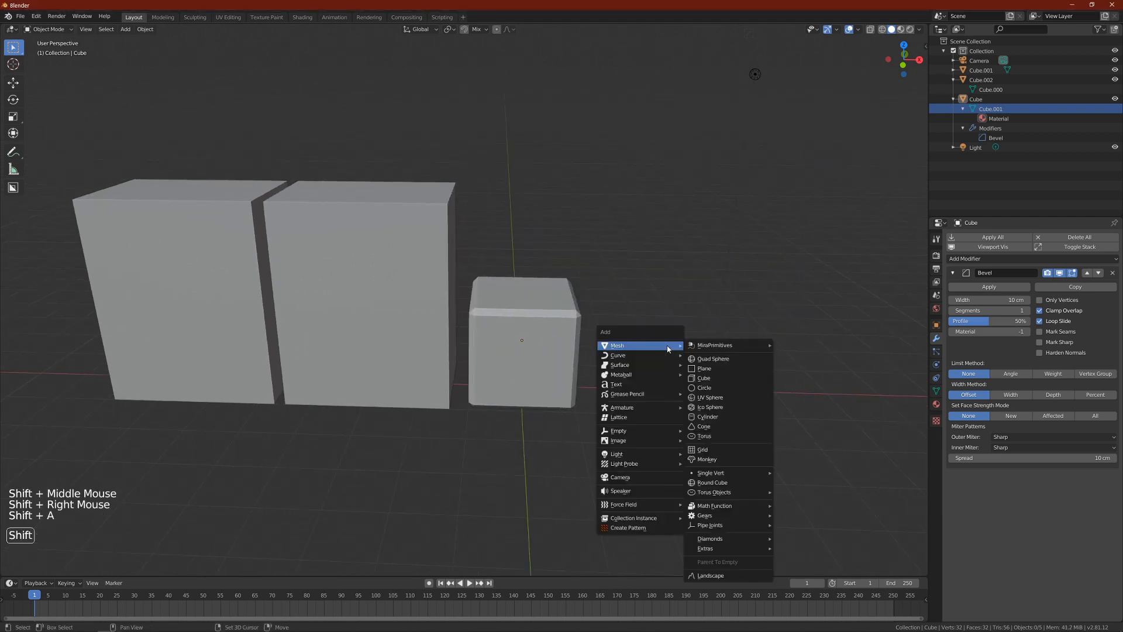
{"action": "left_click", "coordinate": [720, 371]}
{"action": "key", "text": "alt+r"}
{"action": "middle_click_drag", "start_coordinate": [718, 380], "coordinate": [660, 360], "text": "shift"}
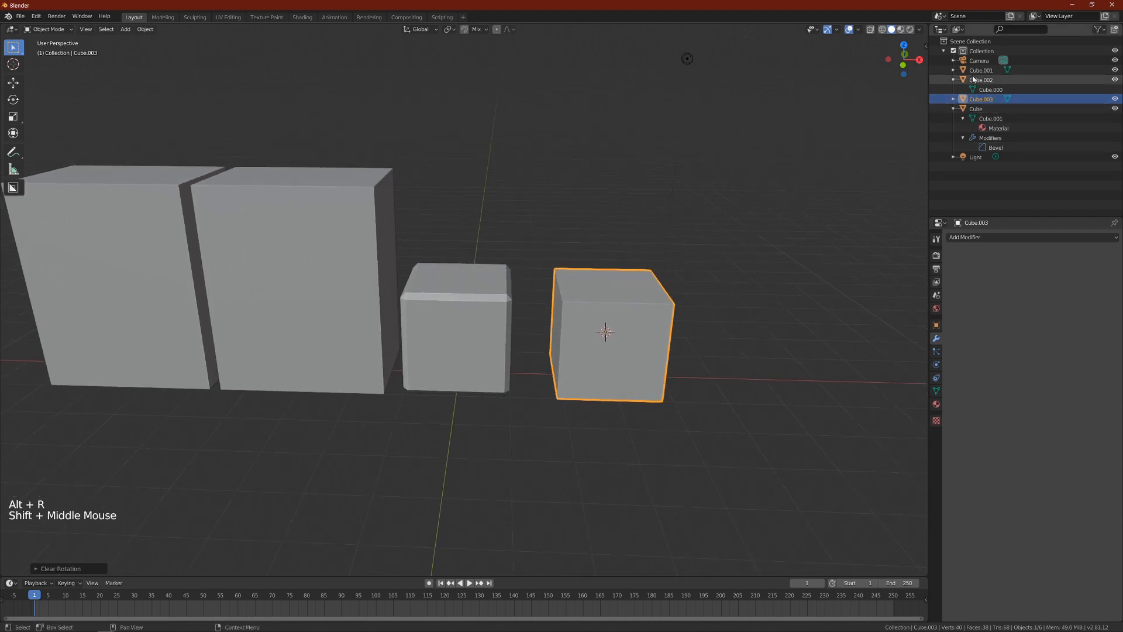
Create a new material on Cube.001 and reveal it under the object's mesh data in the outliner
{"action": "left_click", "coordinate": [954, 70]}
{"action": "double_click", "coordinate": [973, 80]}
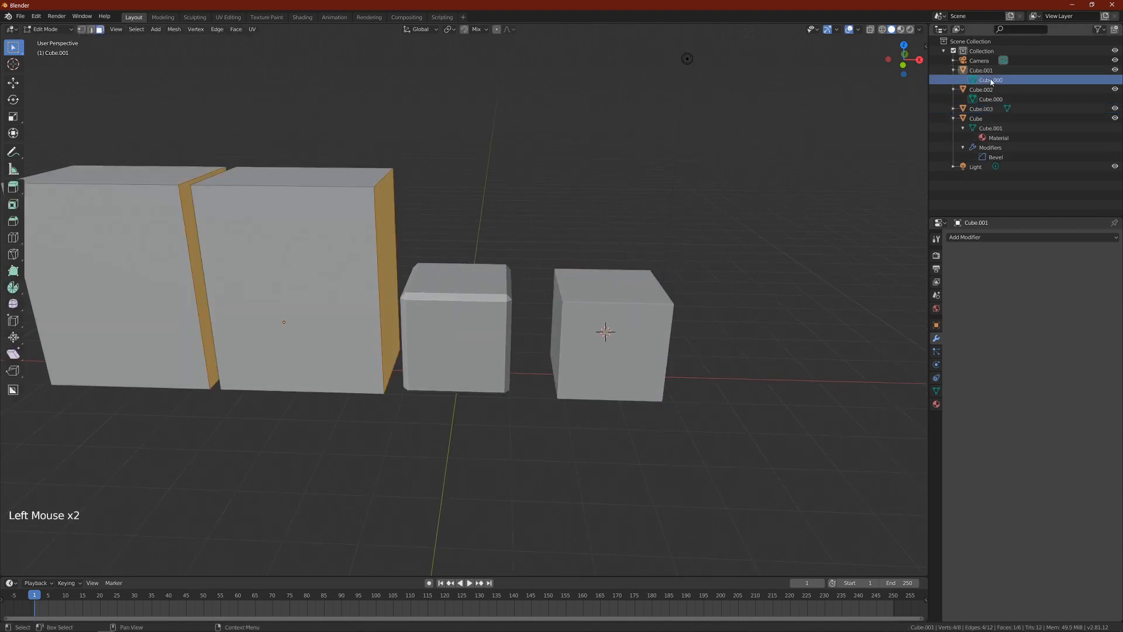
{"action": "left_click", "coordinate": [937, 404]}
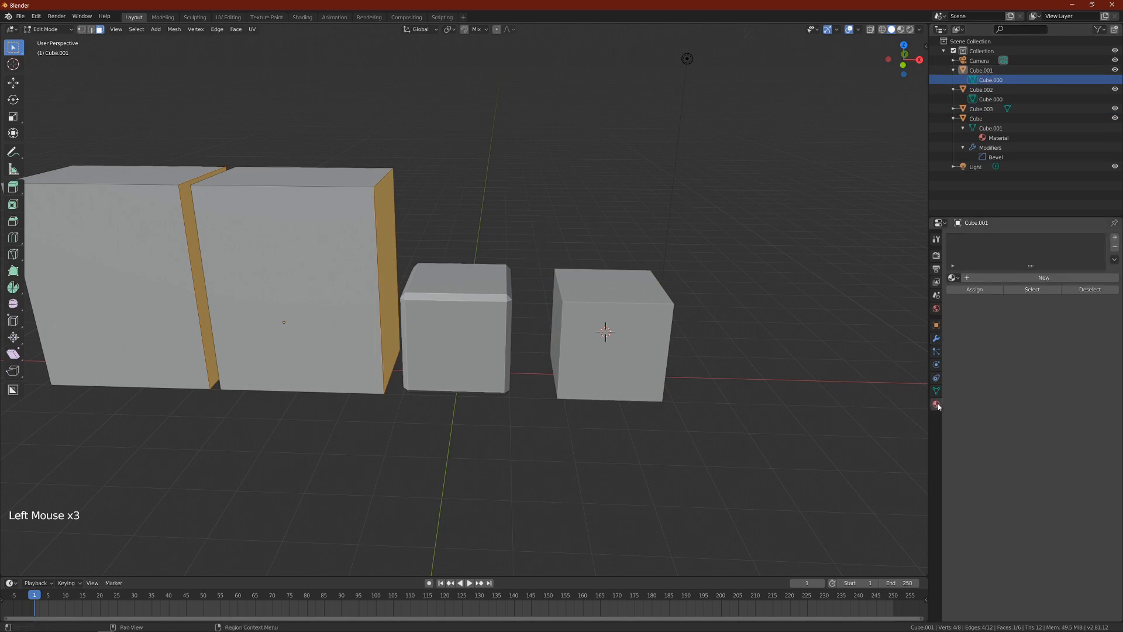
{"action": "left_click", "coordinate": [1006, 278]}
{"action": "left_click", "coordinate": [964, 79]}
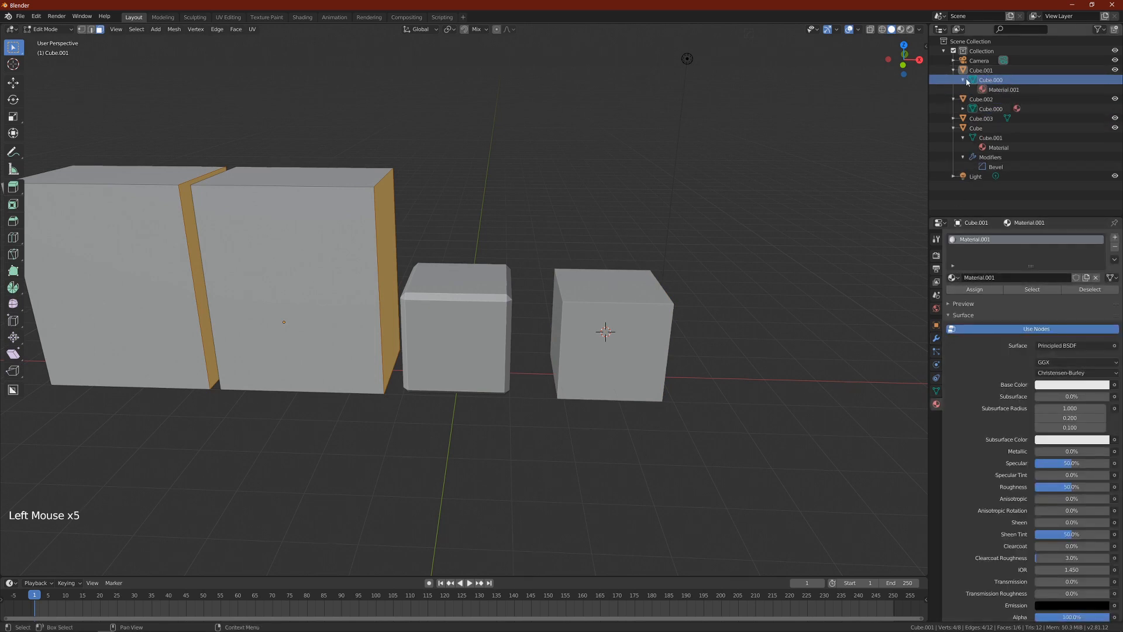
{"action": "left_click", "coordinate": [1000, 90]}
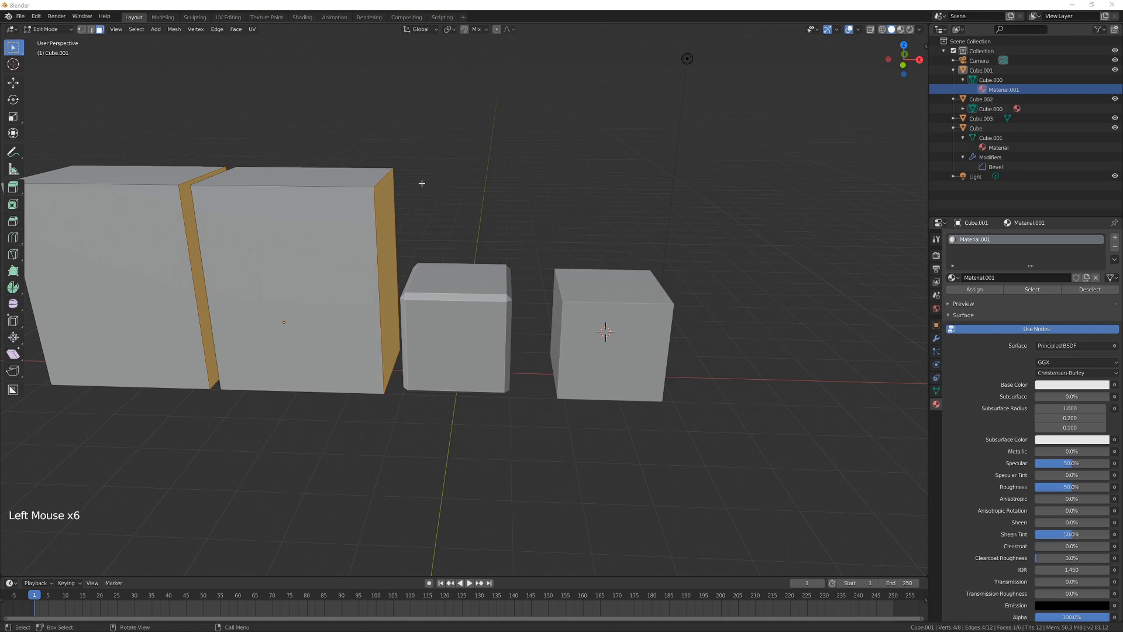
Turn off Mesh in the Duplicate Data editing preferences and close the preferences
{"action": "left_click", "coordinate": [554, 209]}
{"action": "key", "text": "F4"}
{"action": "left_click", "coordinate": [555, 217]}
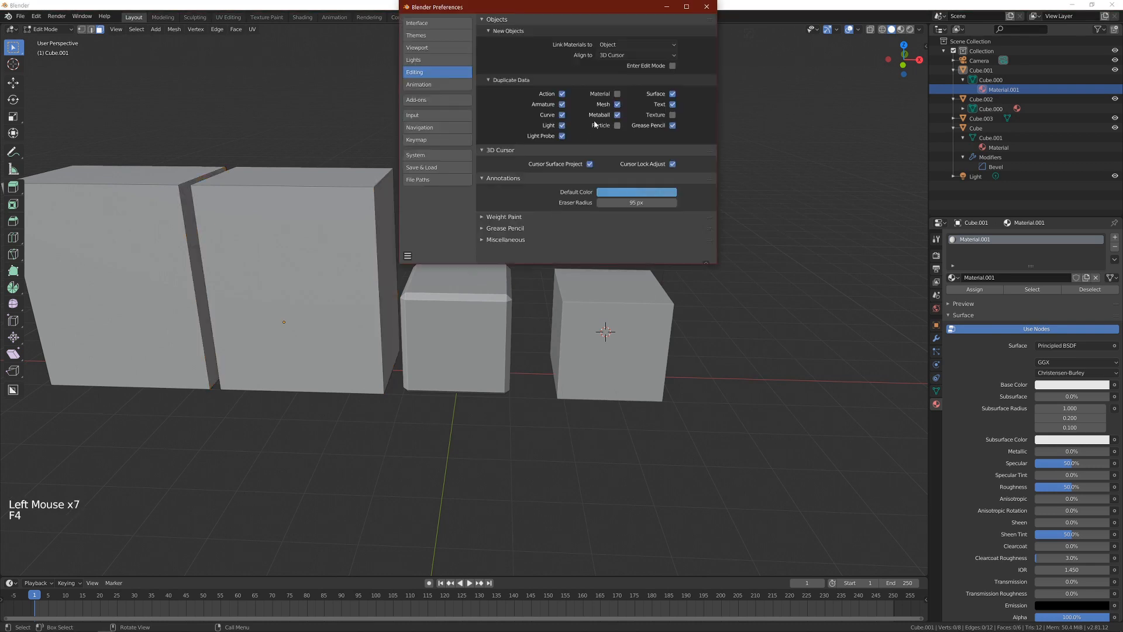
{"action": "left_click", "coordinate": [618, 286]}
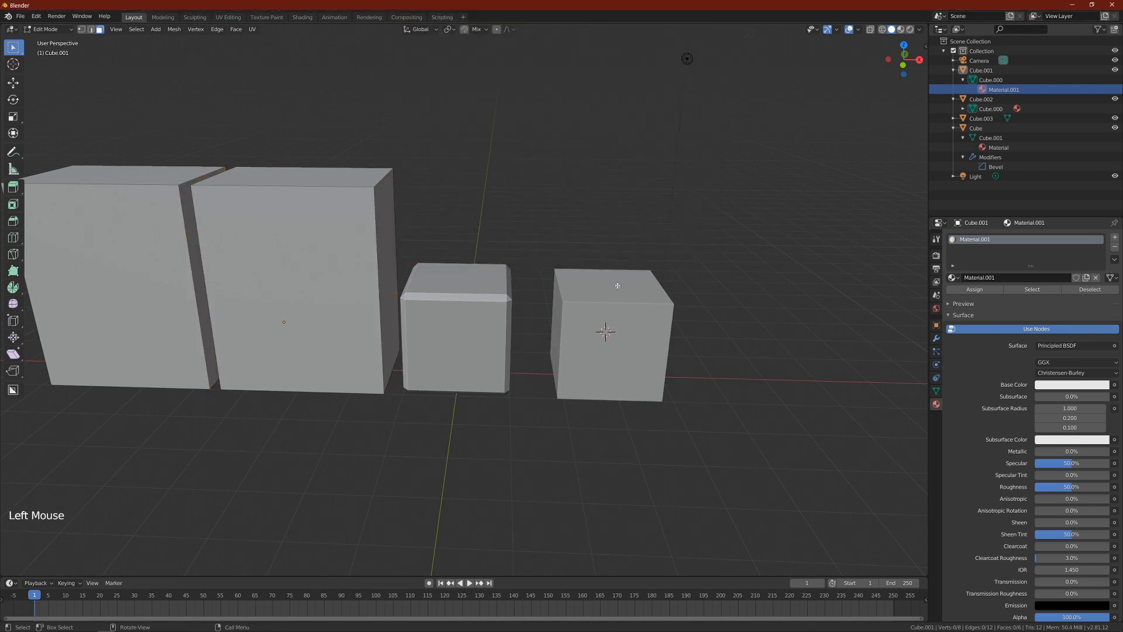
Return to Object Mode and duplicate the newly added cube, placing the copy beside it along X
{"action": "key", "text": "Tab"}
{"action": "left_click", "coordinate": [572, 289]}
{"action": "key", "text": "shift+d"}
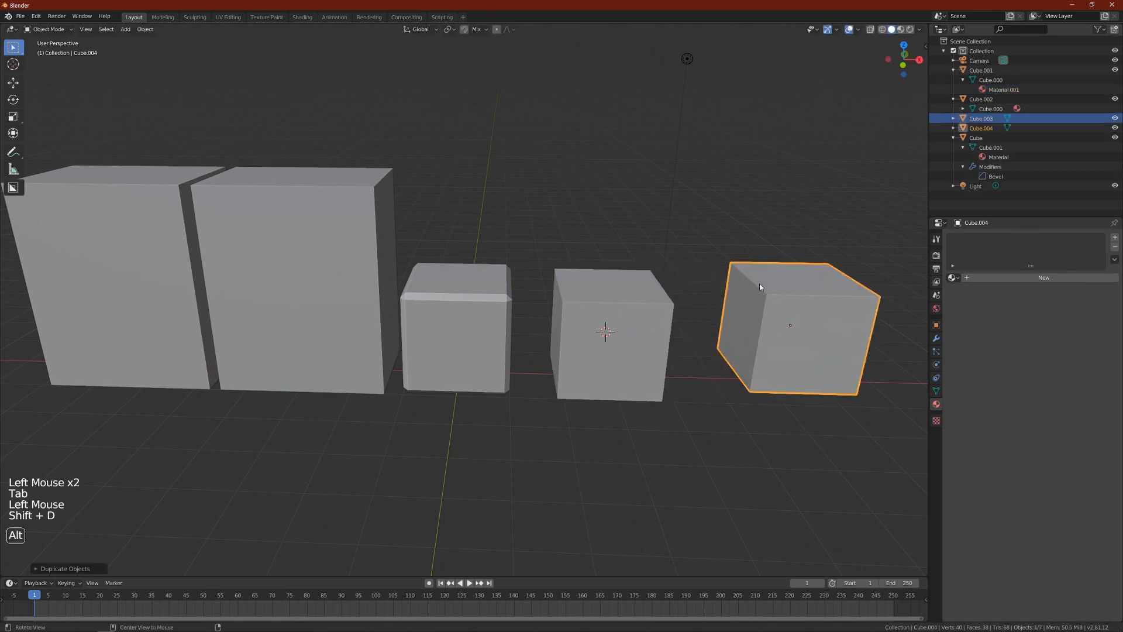
{"action": "middle_click_drag", "start_coordinate": [760, 283], "coordinate": [697, 226], "text": "shift"}
Raise the top face of the new duplicate along Z in Edit Mode
{"action": "key", "text": "Tab"}
{"action": "key", "text": "3"}
{"action": "left_click", "coordinate": [696, 270]}
{"action": "key", "text": "g"}
{"action": "left_click", "coordinate": [697, 226]}
Return to Object Mode and make the duplicate's mesh data a single-user copy
{"action": "left_click", "coordinate": [936, 391]}
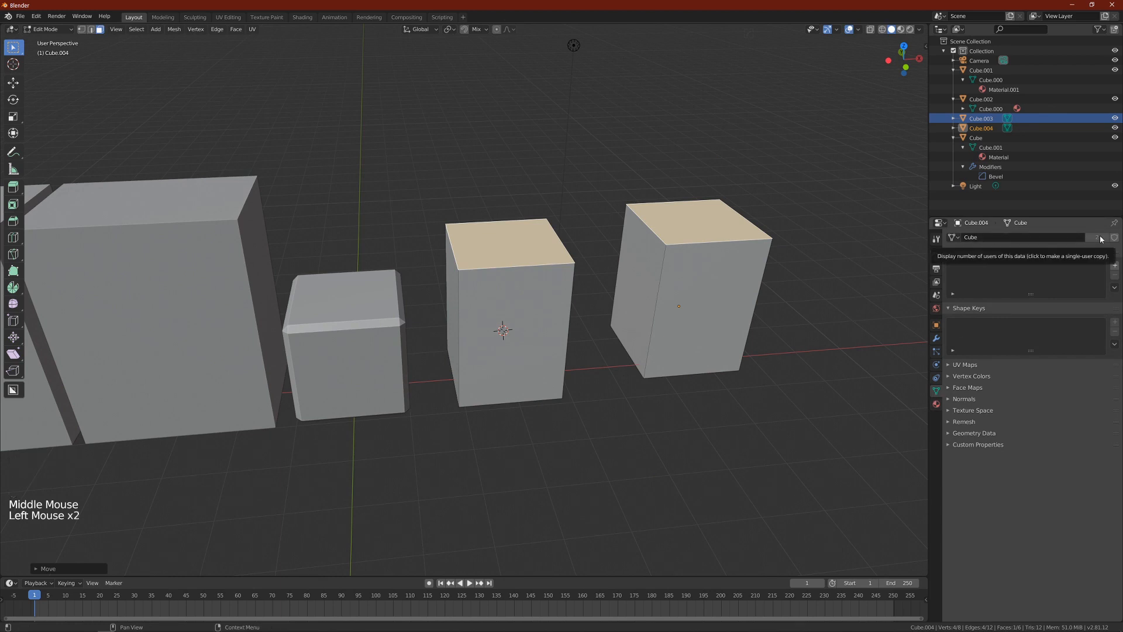
{"action": "key", "text": "Tab"}
{"action": "left_click", "coordinate": [1098, 239]}
{"action": "middle_click", "coordinate": [677, 234]}
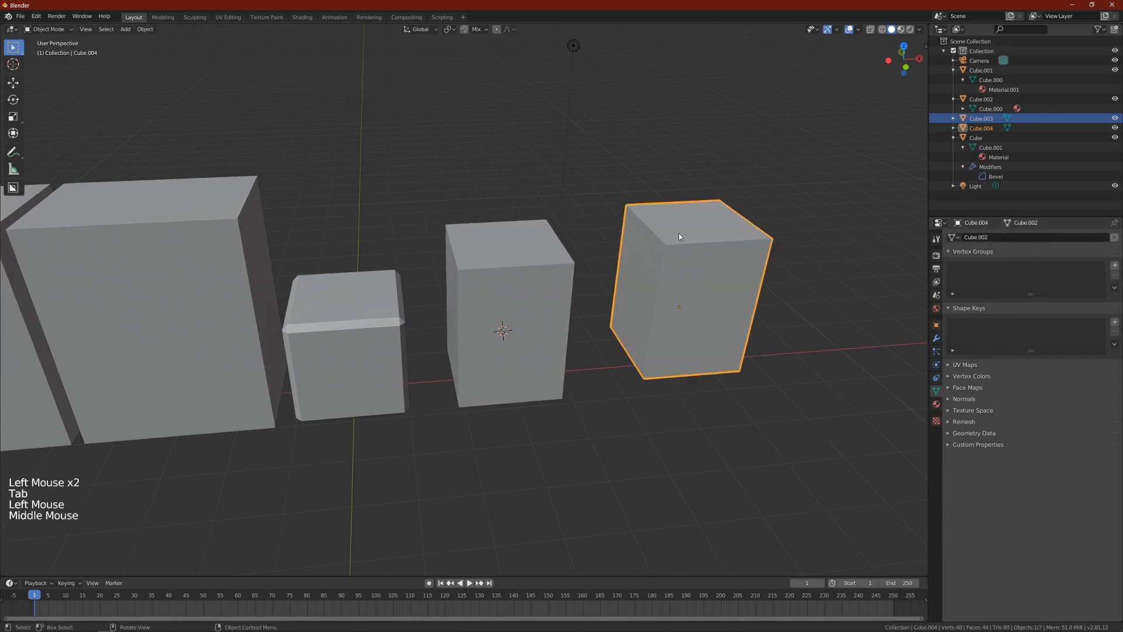
Scale down the duplicate's top face to taper the box, and return to Object Mode
{"action": "key", "text": "Tab"}
{"action": "left_click", "coordinate": [692, 220]}
{"action": "key", "text": "s"}
{"action": "left_click", "coordinate": [661, 258]}
{"action": "mouse_move", "coordinate": [661, 258]}
{"action": "middle_mouse_down"}
{"action": "mouse_move", "coordinate": [626, 263]}
{"action": "mouse_move", "coordinate": [701, 251]}
{"action": "mouse_move", "coordinate": [656, 240]}
{"action": "mouse_move", "coordinate": [678, 252]}
{"action": "middle_mouse_up"}
{"action": "key", "text": "Tab"}
{"action": "scroll", "coordinate": [701, 253], "scroll_direction": "down", "scroll_amount": 1}
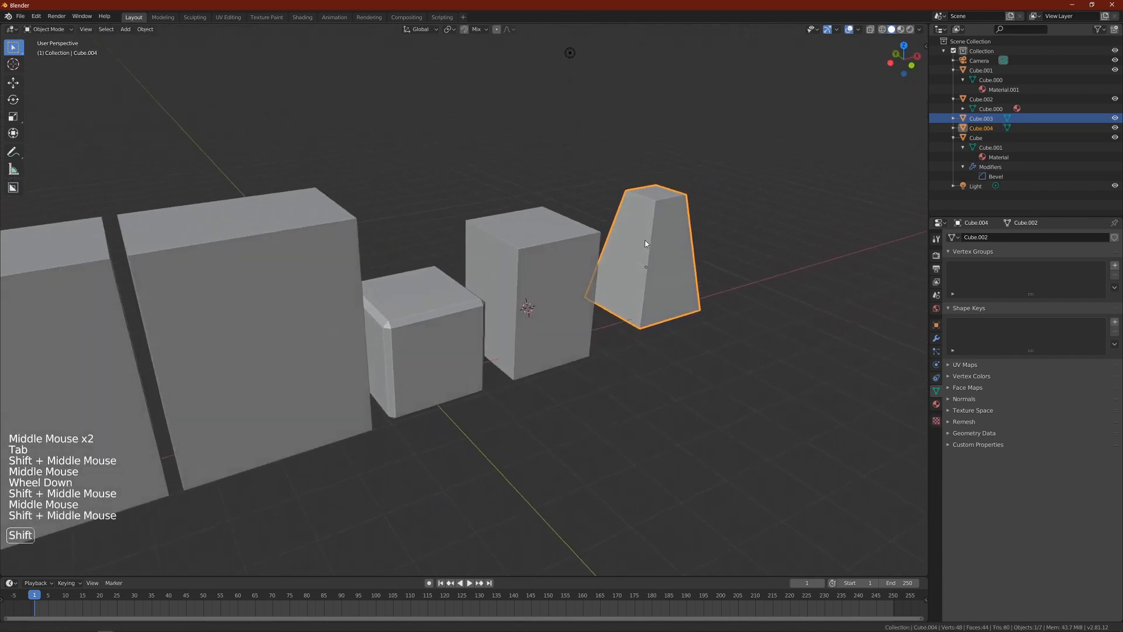
Place the 3D cursor in front of the tapered box and add an Ico Sphere there
{"action": "right_click", "coordinate": [717, 403], "text": "shift"}
{"action": "key", "text": "shift+a"}
{"action": "mouse_move", "coordinate": [717, 403]}
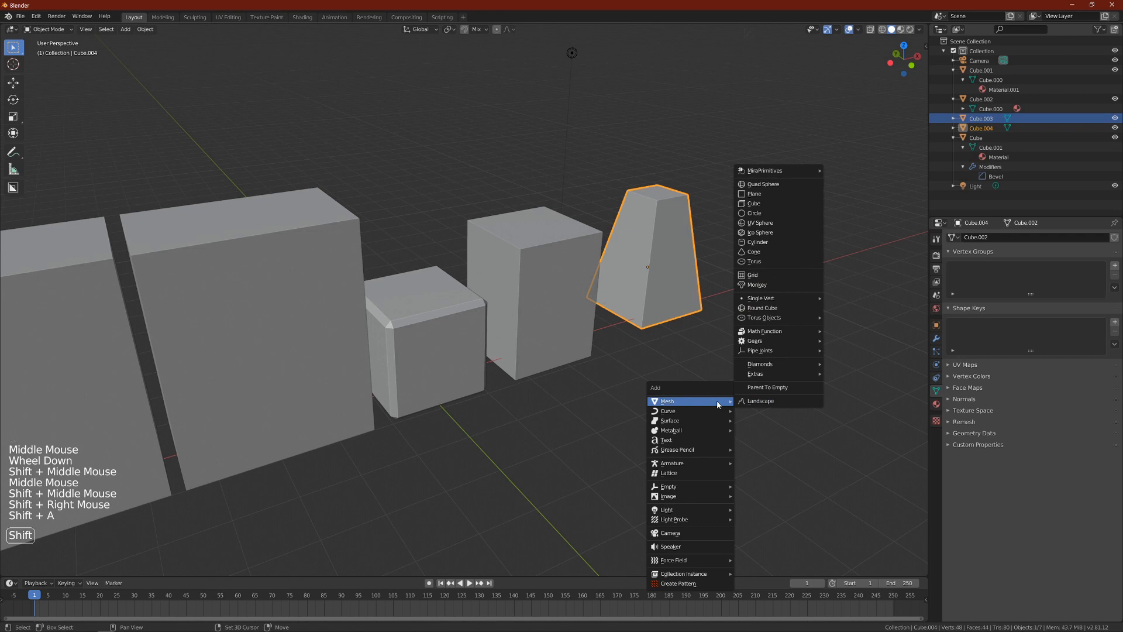
{"action": "left_click", "coordinate": [793, 233]}
{"action": "middle_click_drag", "start_coordinate": [733, 408], "coordinate": [670, 365]}
Select Cube.003 together with the icosphere, assign the mesh data Cube to the icosphere, and clear the selected objects' rotation
{"action": "left_click", "coordinate": [580, 328]}
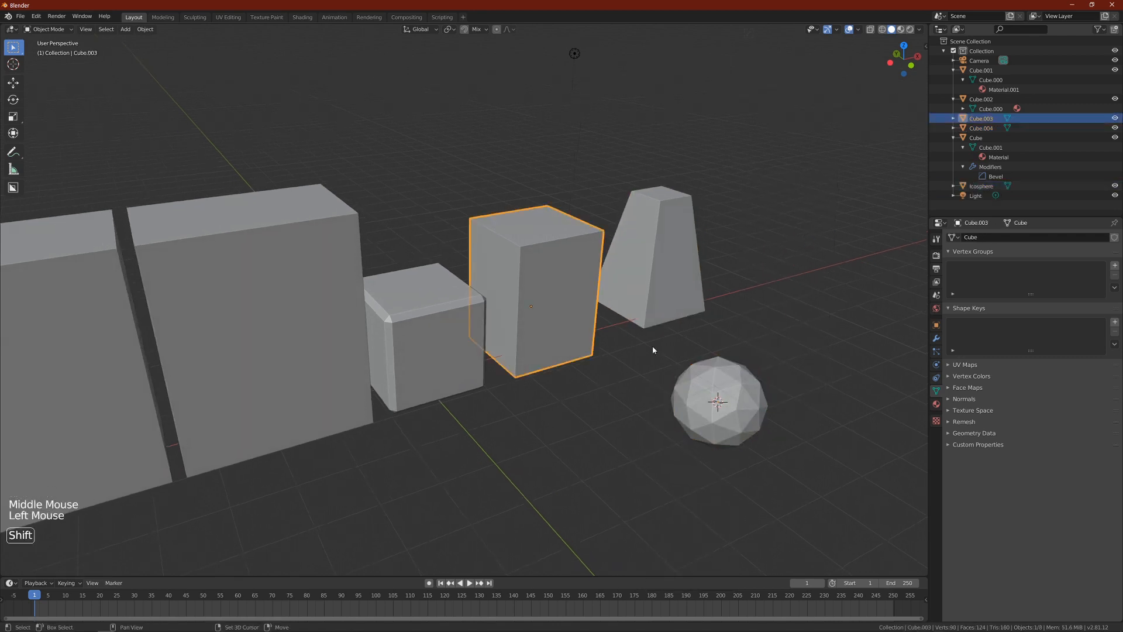
{"action": "left_click", "coordinate": [707, 386], "text": "shift"}
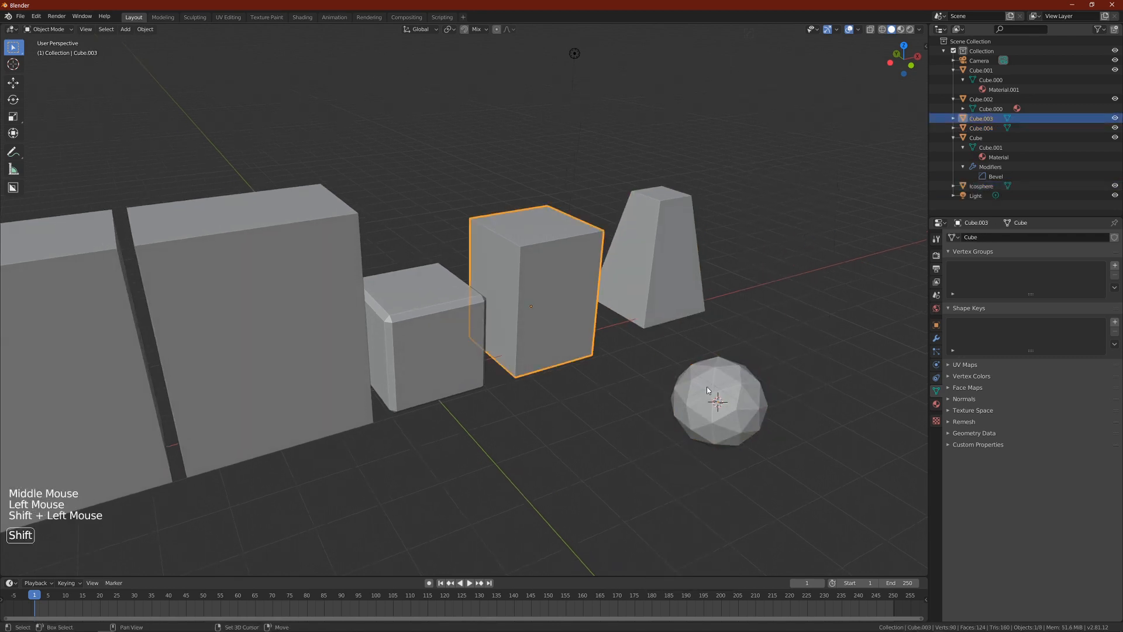
{"action": "left_click", "coordinate": [937, 325]}
{"action": "left_click", "coordinate": [936, 391]}
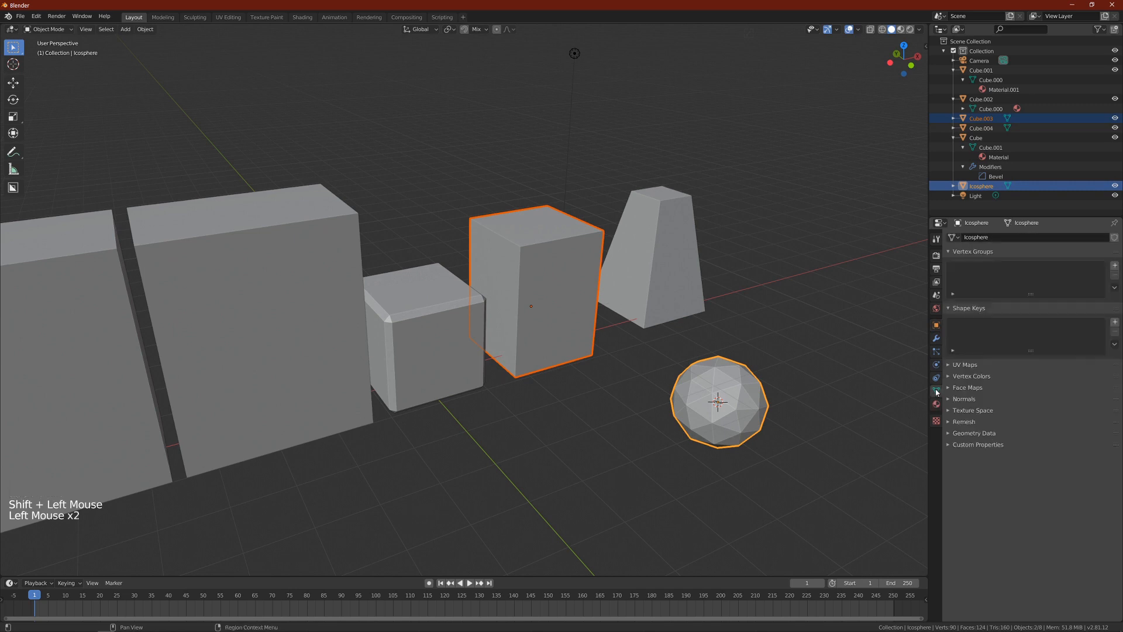
{"action": "left_click", "coordinate": [1037, 238]}
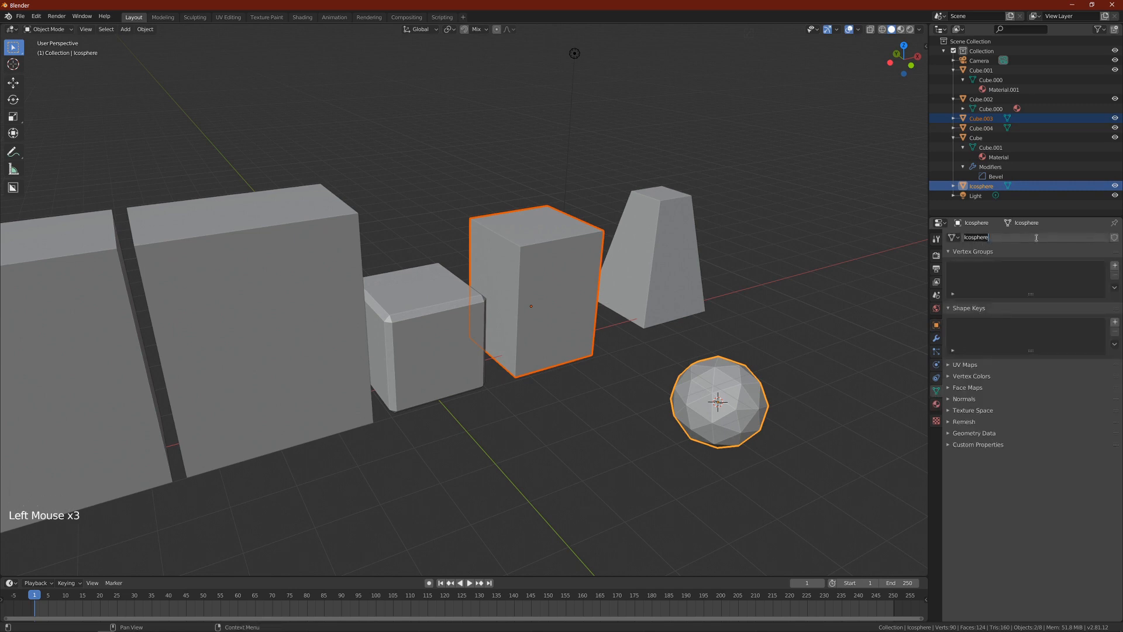
{"action": "left_click", "coordinate": [951, 237]}
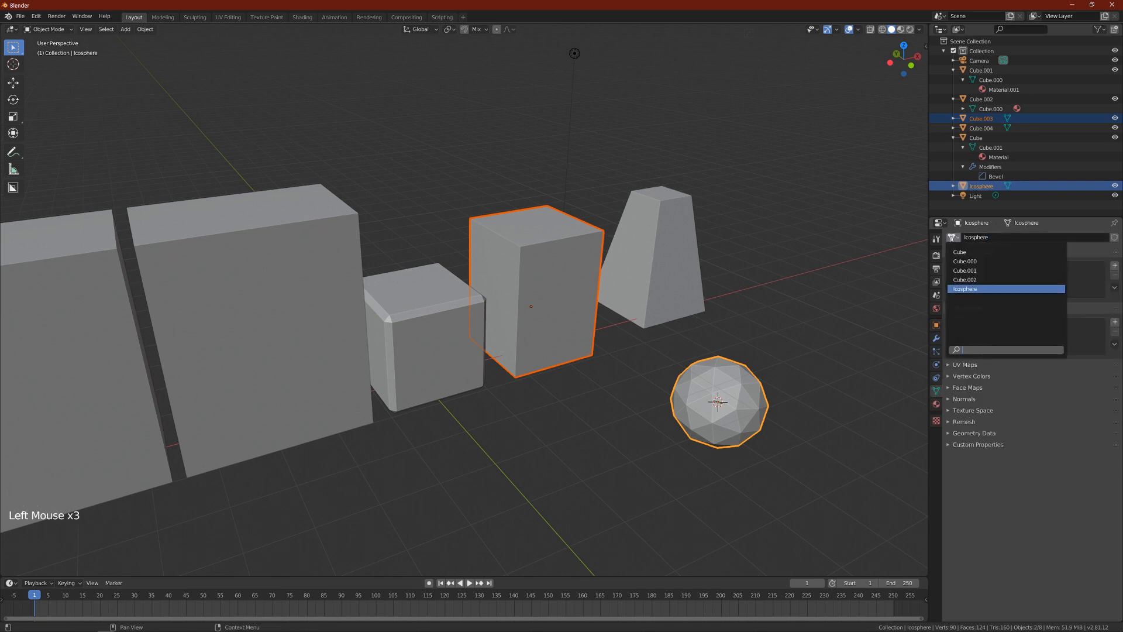
{"action": "left_click", "coordinate": [968, 252]}
{"action": "middle_click_drag", "start_coordinate": [731, 403], "coordinate": [778, 374]}
{"action": "key", "text": "alt+r"}
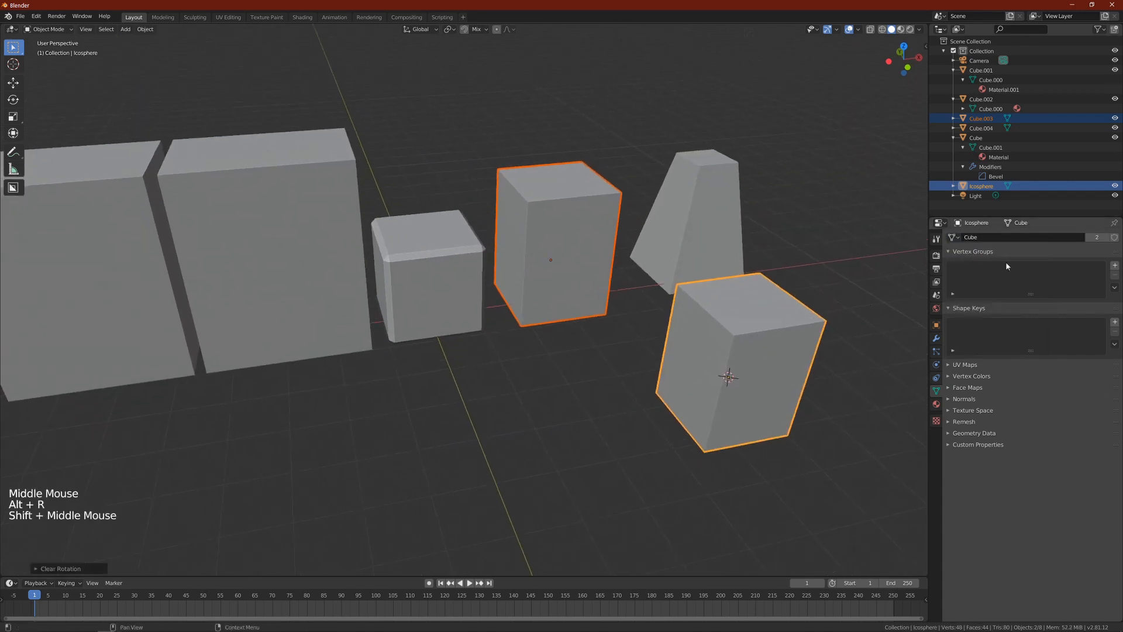
Assign the Icosphere mesh data back to the icosphere object and give that mesh a fake user
{"action": "left_click", "coordinate": [952, 237]}
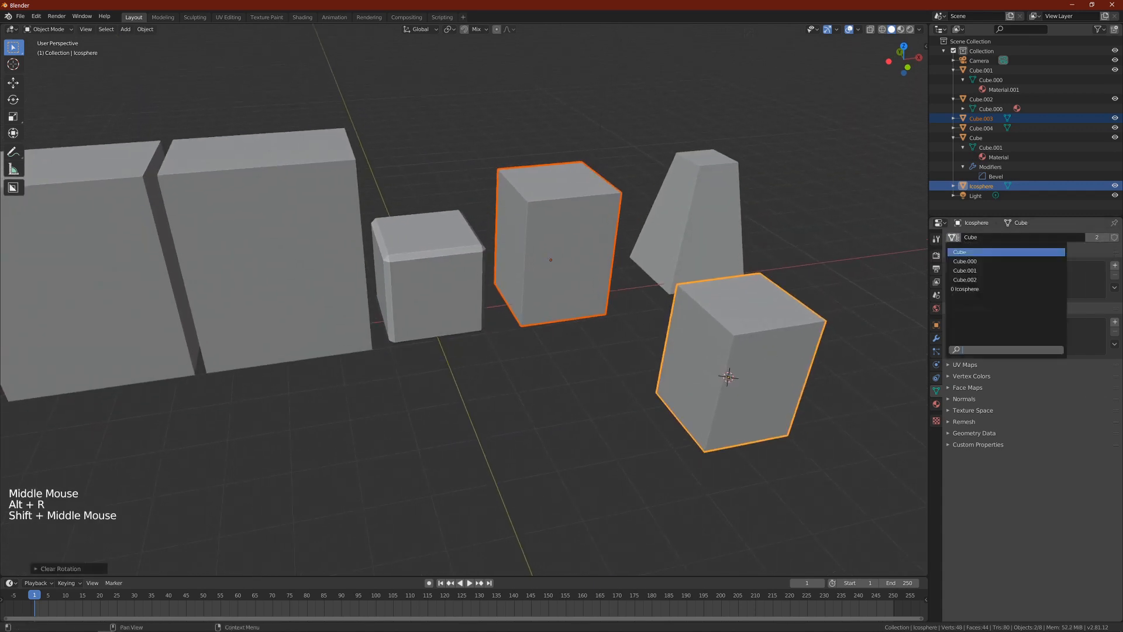
{"action": "left_click", "coordinate": [969, 290]}
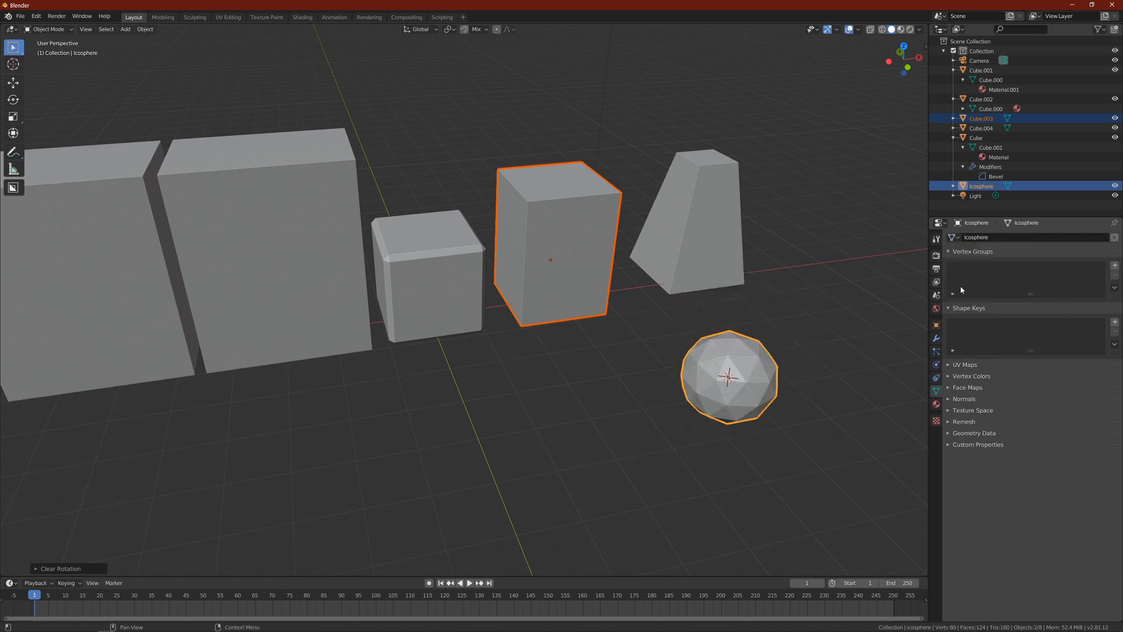
{"action": "middle_click_drag", "start_coordinate": [742, 283], "coordinate": [755, 275]}
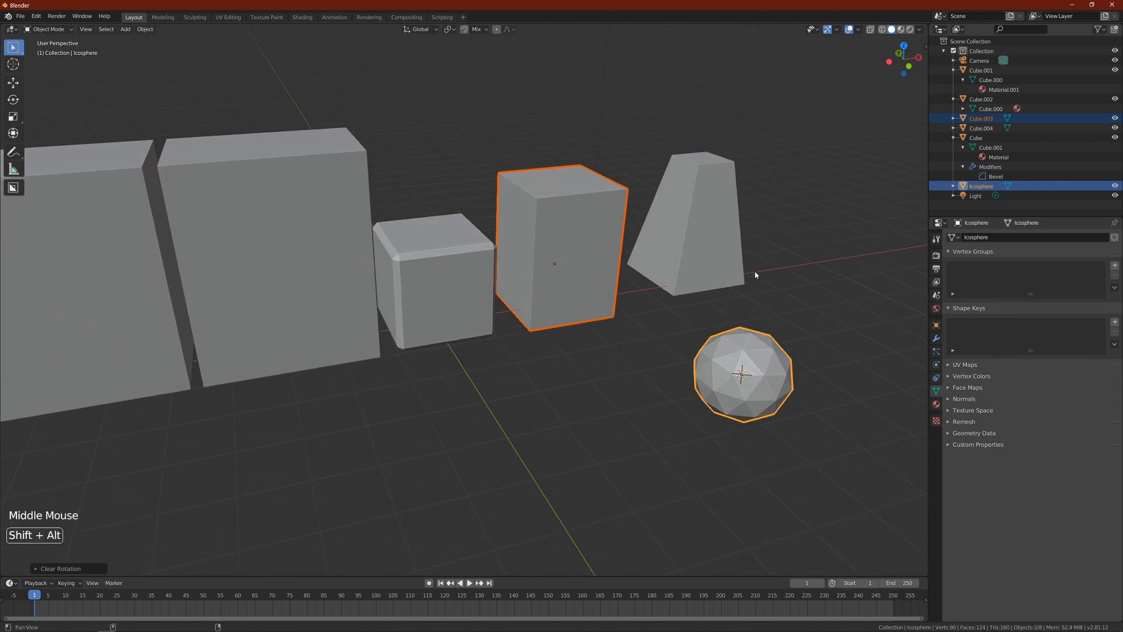
{"action": "left_click", "coordinate": [1115, 238]}
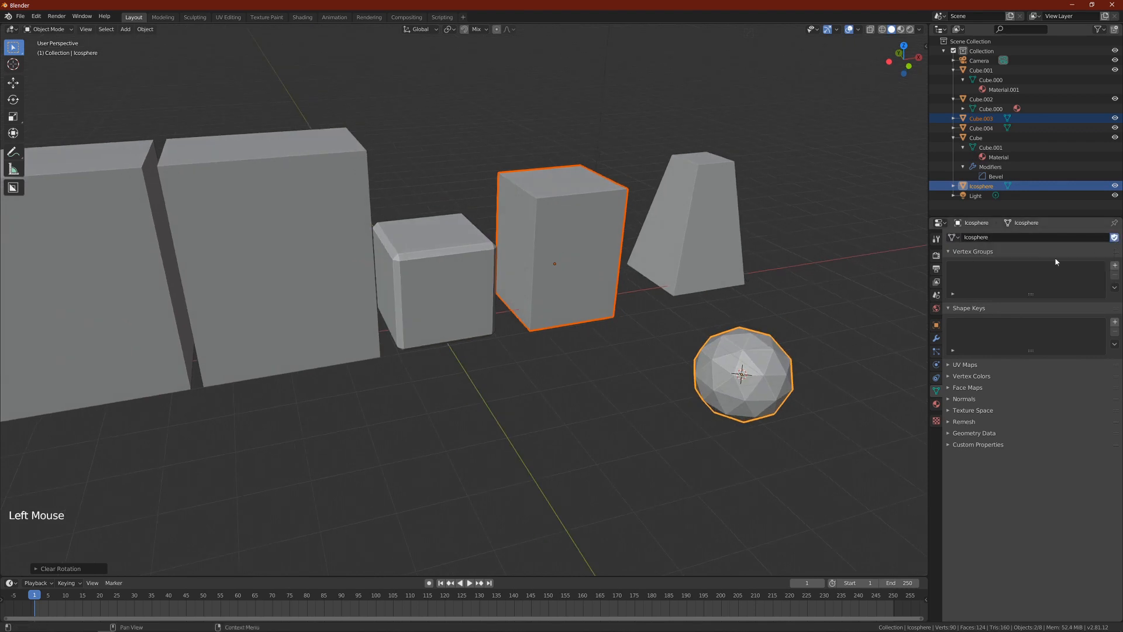
{"action": "middle_click_drag", "start_coordinate": [747, 351], "coordinate": [714, 311], "text": "shift"}
{"action": "left_click", "coordinate": [954, 237]}
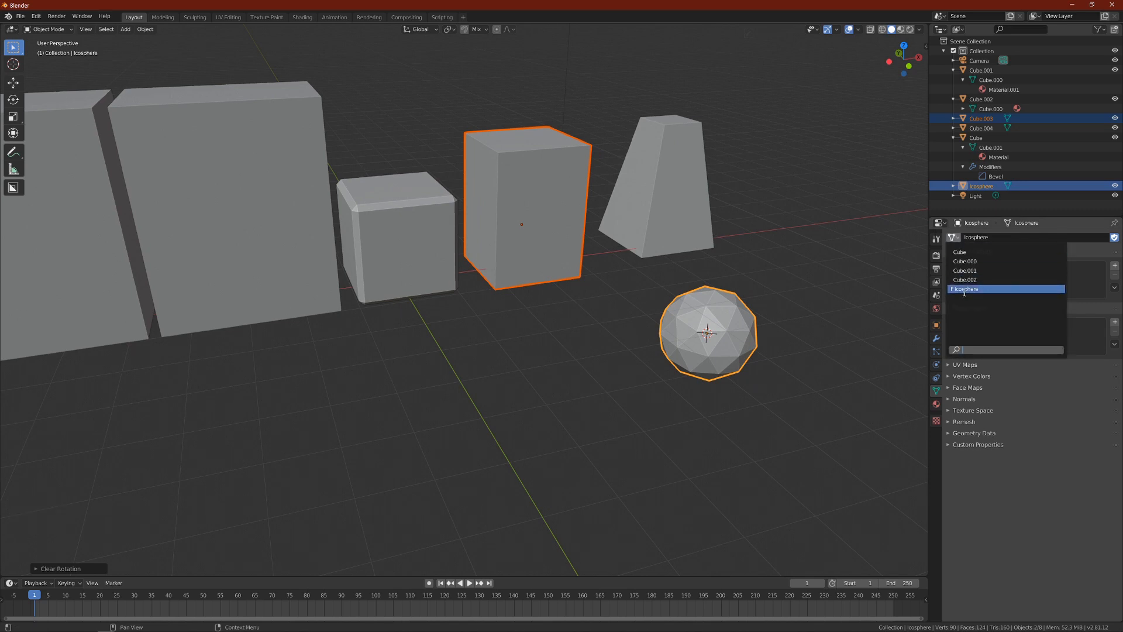
Make two linked duplicates of the small bevelled cube, placed in a row in front of it along the Y axis
{"action": "middle_click_drag", "start_coordinate": [673, 317], "coordinate": [676, 361], "text": "shift"}
{"action": "scroll", "coordinate": [665, 354], "scroll_direction": "down", "scroll_amount": 1, "text": "alt"}
{"action": "scroll", "coordinate": [665, 355], "scroll_direction": "down", "scroll_amount": 1}
{"action": "middle_click_drag", "start_coordinate": [675, 361], "coordinate": [661, 347]}
{"action": "middle_click_drag", "start_coordinate": [661, 346], "coordinate": [689, 354], "text": "ctrl"}
{"action": "middle_click_drag", "start_coordinate": [688, 355], "coordinate": [658, 354]}
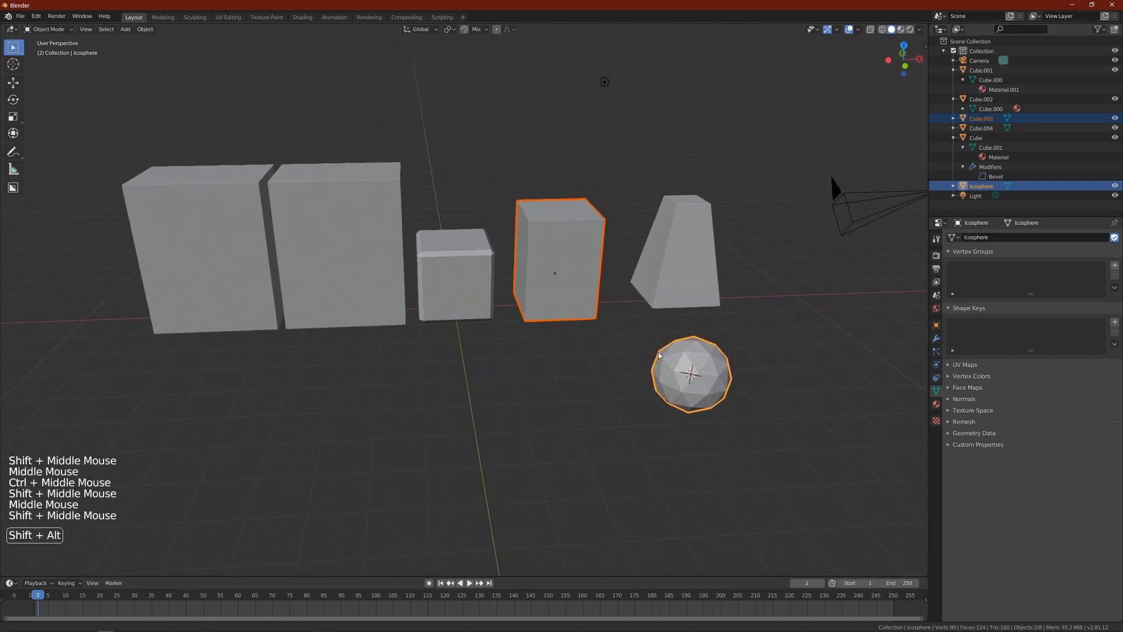
{"action": "left_click", "coordinate": [459, 255]}
{"action": "middle_click_drag", "start_coordinate": [457, 271], "coordinate": [585, 328]}
{"action": "key", "text": "alt+d"}
{"action": "key", "text": "alt+d"}
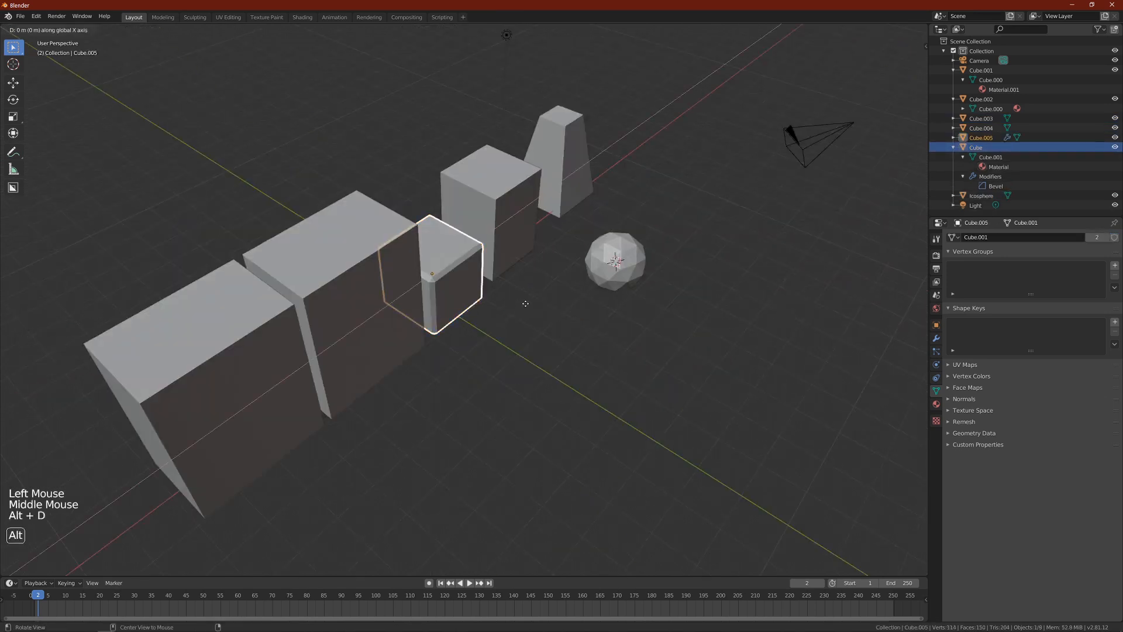
{"action": "left_click", "coordinate": [622, 345]}
{"action": "left_click", "coordinate": [701, 387]}
Add a third linked duplicate of the bevelled cube at the front end of the row
{"action": "middle_click_drag", "start_coordinate": [702, 387], "coordinate": [562, 383]}
{"action": "middle_click_drag", "start_coordinate": [561, 383], "coordinate": [504, 384], "text": "shift"}
{"action": "key", "text": "alt+d"}
{"action": "left_click", "coordinate": [523, 448]}
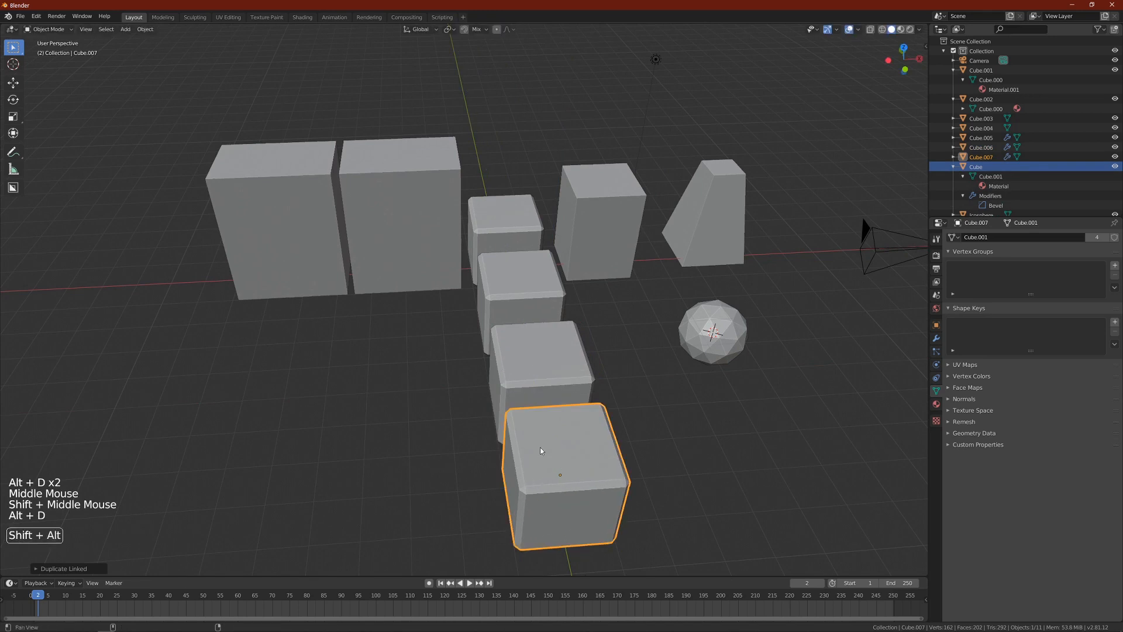
{"action": "middle_click_drag", "start_coordinate": [523, 447], "coordinate": [536, 354], "text": "shift"}
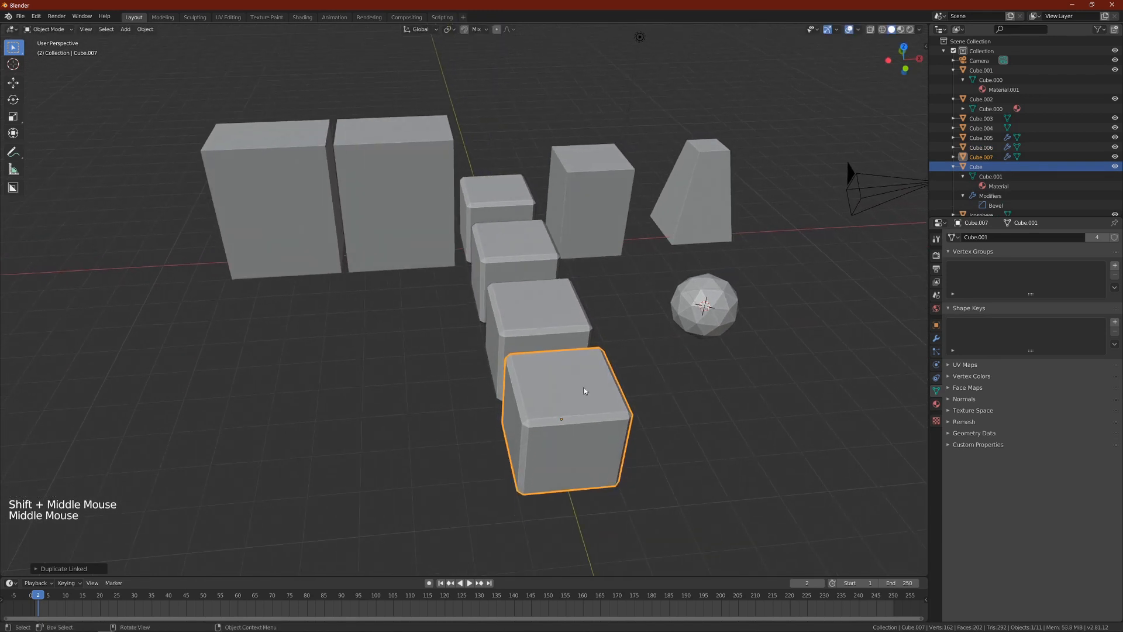
Set the front cube's Bevel modifier to a width of 24 cm and 11 segments, and try to apply it
{"action": "middle_click_drag", "start_coordinate": [585, 391], "coordinate": [672, 341]}
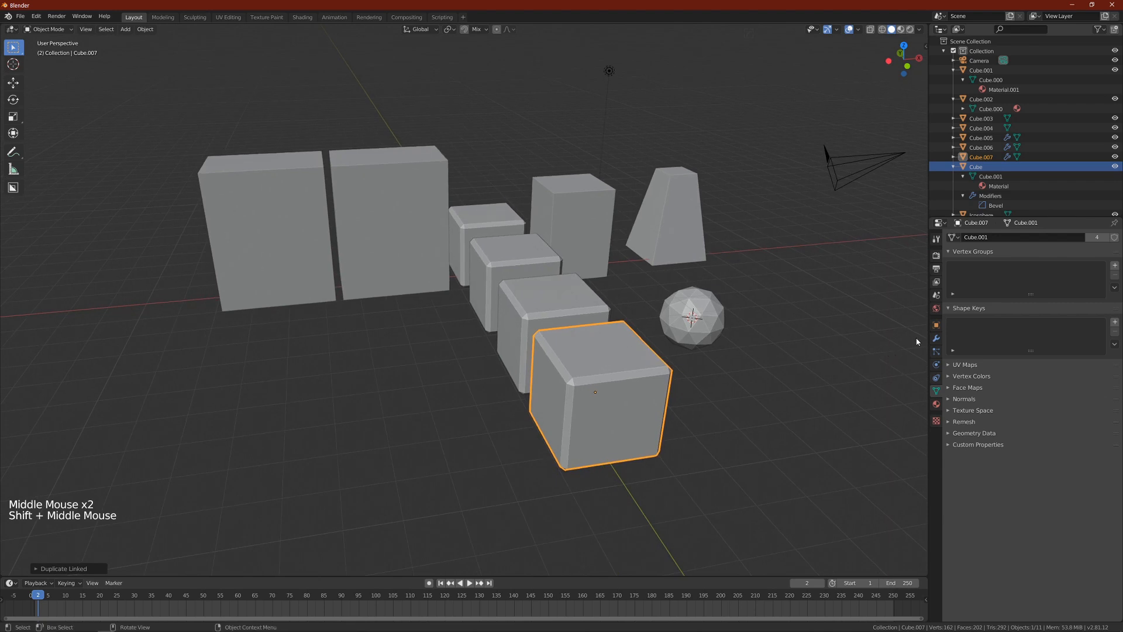
{"action": "middle_click_drag", "start_coordinate": [916, 338], "coordinate": [666, 332]}
{"action": "left_click", "coordinate": [936, 338]}
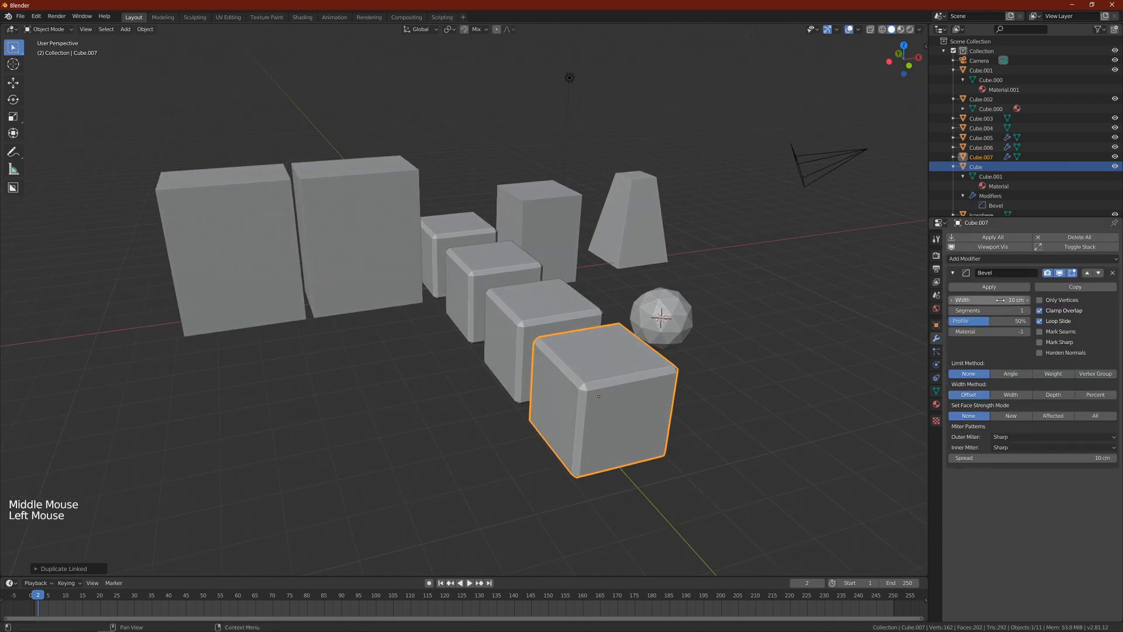
{"action": "left_click_drag", "start_coordinate": [985, 299], "coordinate": [1024, 300]}
{"action": "left_click", "coordinate": [960, 287]}
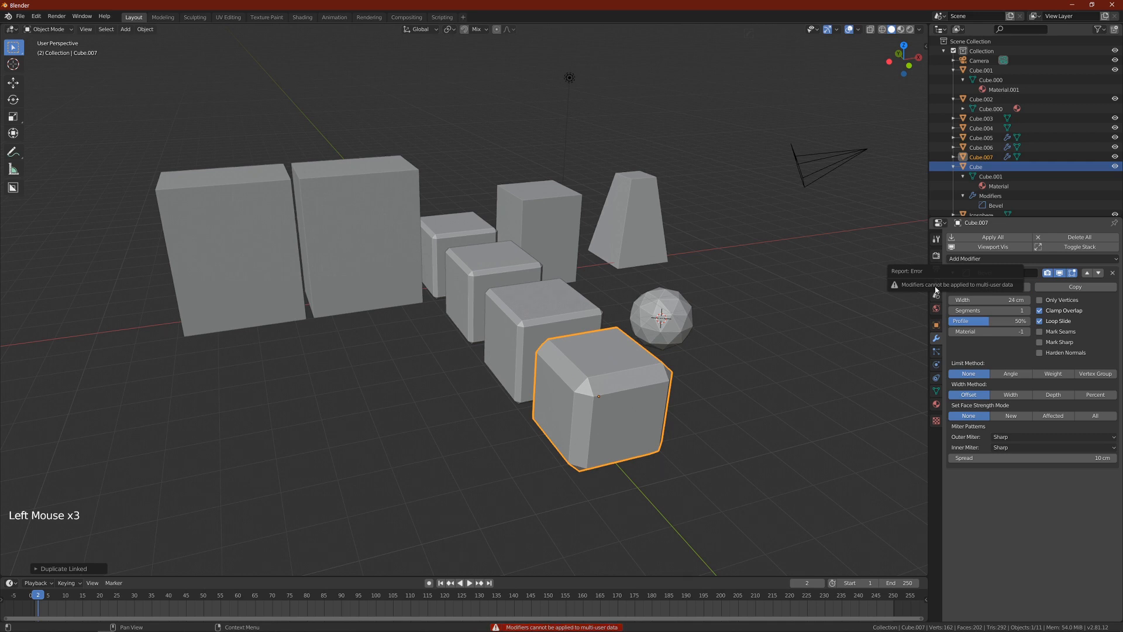
{"action": "left_click_drag", "start_coordinate": [972, 310], "coordinate": [1006, 310]}
{"action": "middle_click_drag", "start_coordinate": [529, 347], "coordinate": [538, 351], "text": "alt"}
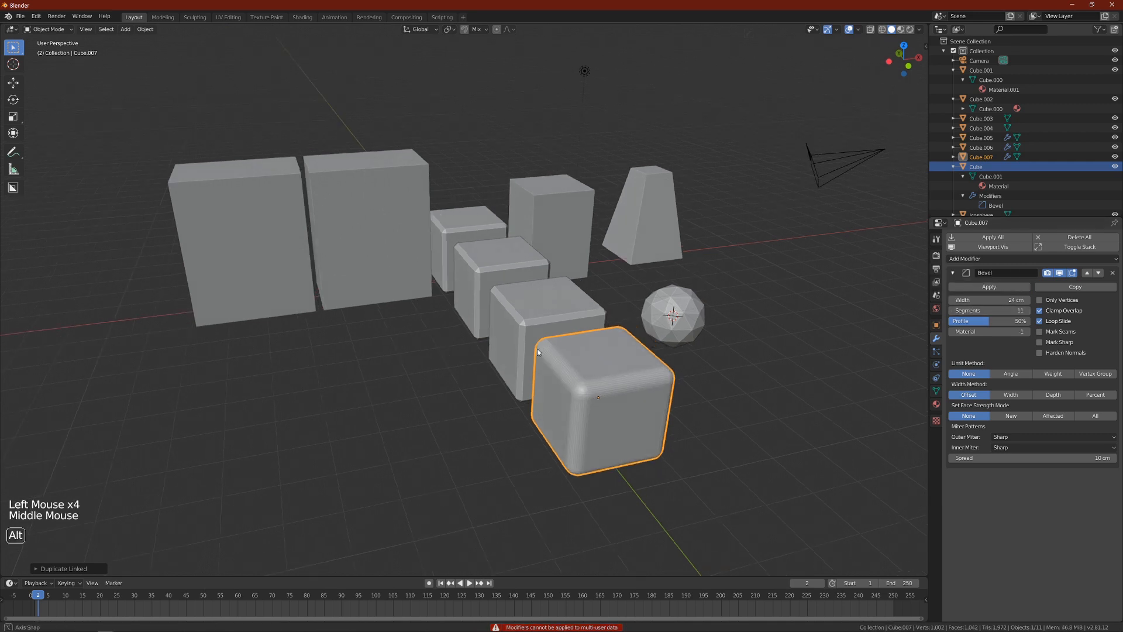
Make the front cube's mesh data a single-user copy and apply its Bevel modifier
{"action": "left_click", "coordinate": [938, 395]}
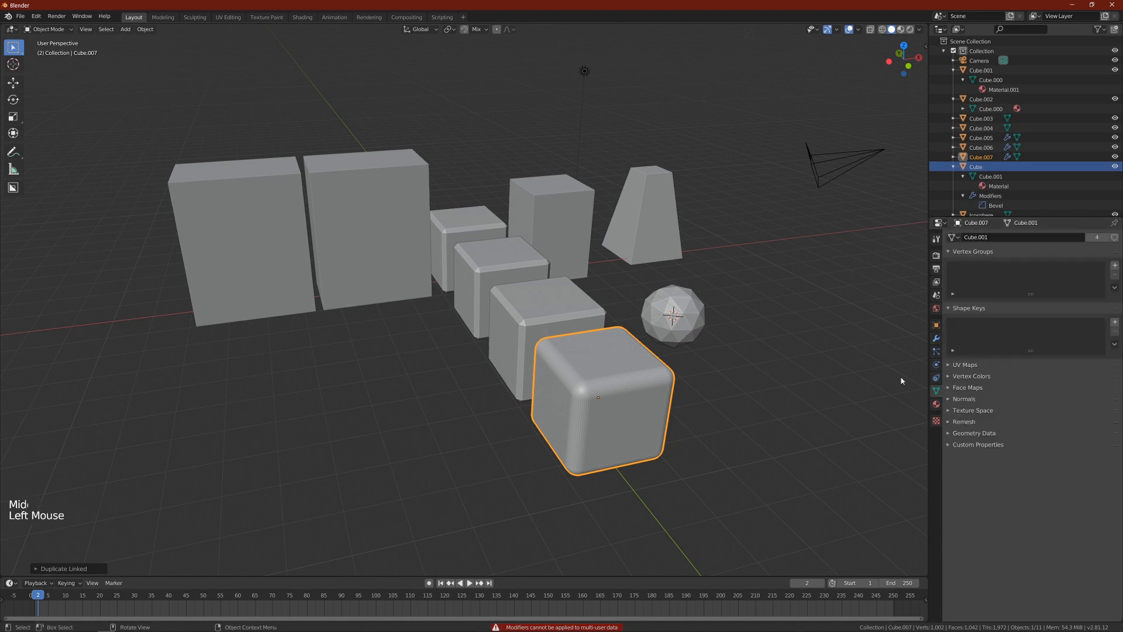
{"action": "left_click", "coordinate": [1106, 242]}
{"action": "middle_click_drag", "start_coordinate": [648, 327], "coordinate": [644, 328], "text": "alt"}
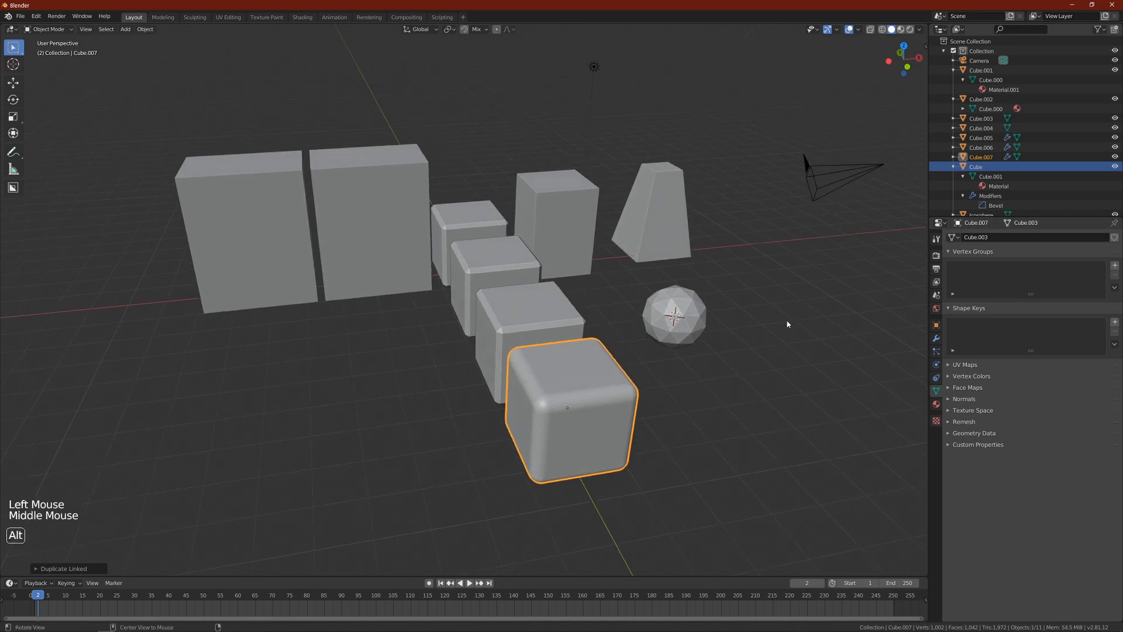
{"action": "left_click", "coordinate": [936, 338]}
{"action": "left_click", "coordinate": [987, 288]}
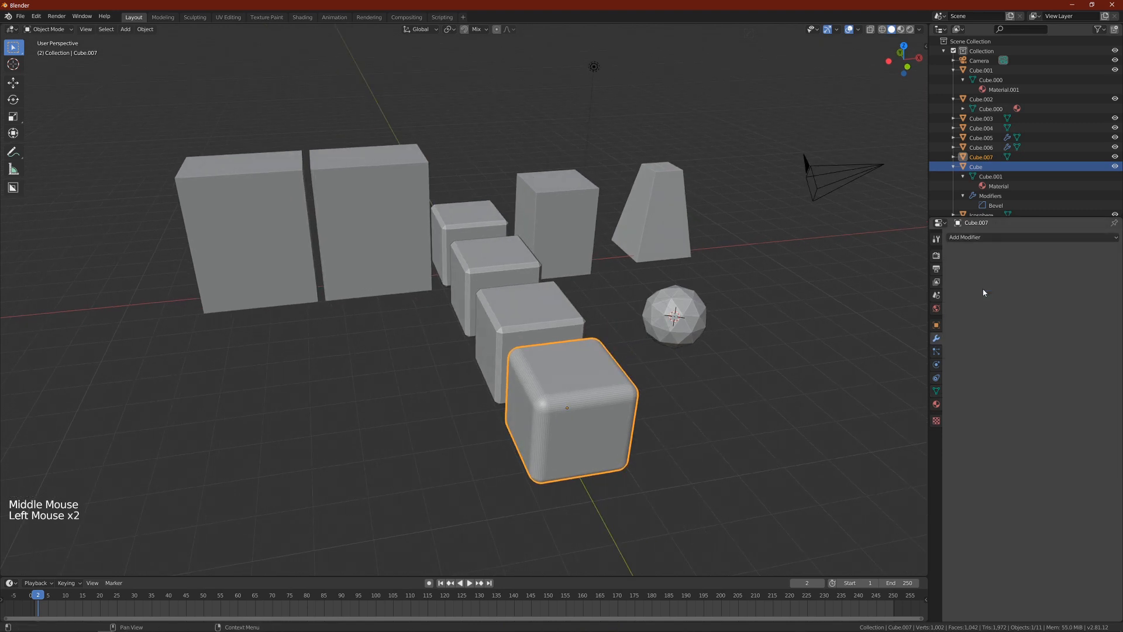
Select the bevelled cube at the back of the row together with all objects sharing its mesh data
{"action": "middle_click_drag", "start_coordinate": [561, 300], "coordinate": [568, 298], "text": "shift"}
{"action": "left_click", "coordinate": [493, 215]}
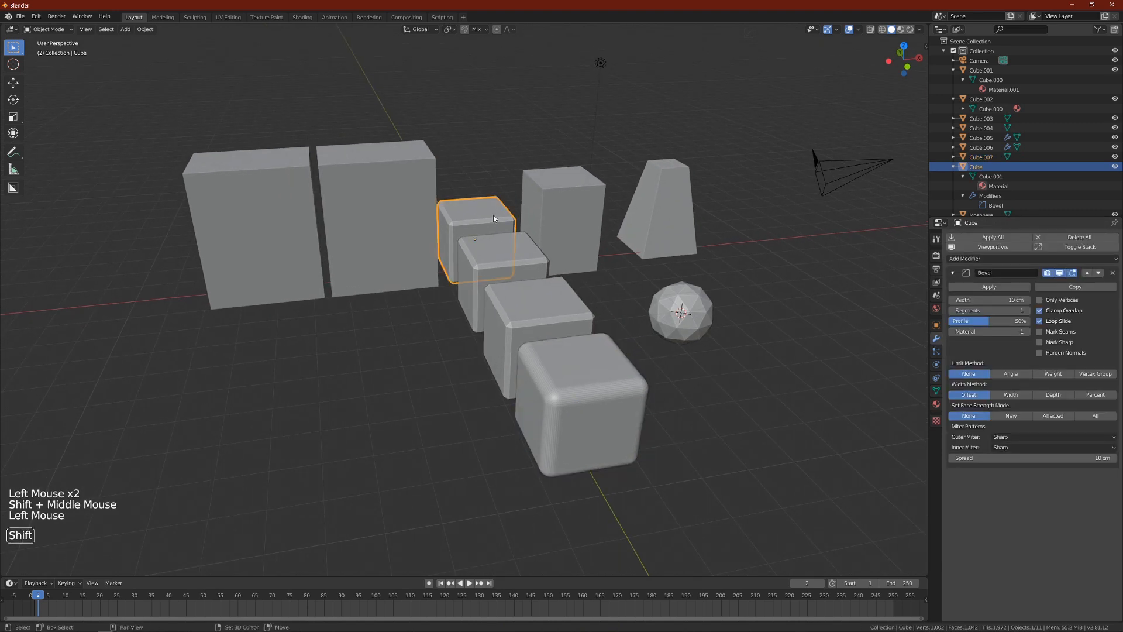
{"action": "key", "text": "shift+u"}
{"action": "key", "text": "shift+l"}
{"action": "left_click", "coordinate": [494, 218]}
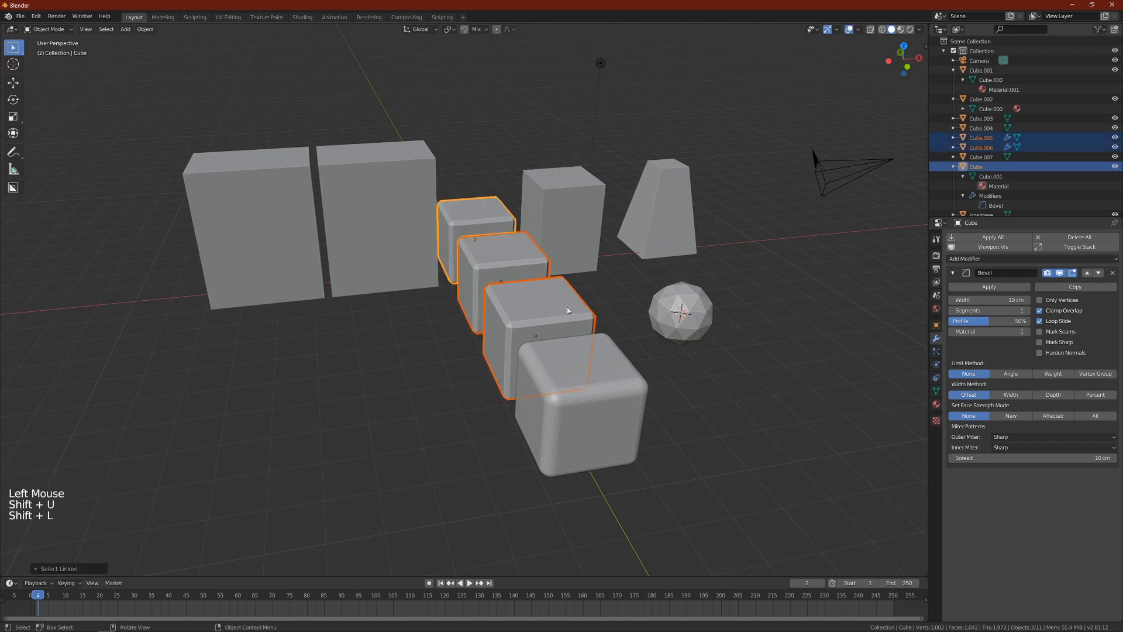
Add the rounded front cube to the selection as the active object and link its object data to the other selected cubes
{"action": "left_click", "coordinate": [587, 365], "text": "shift"}
{"action": "key", "text": "ctrl+l"}
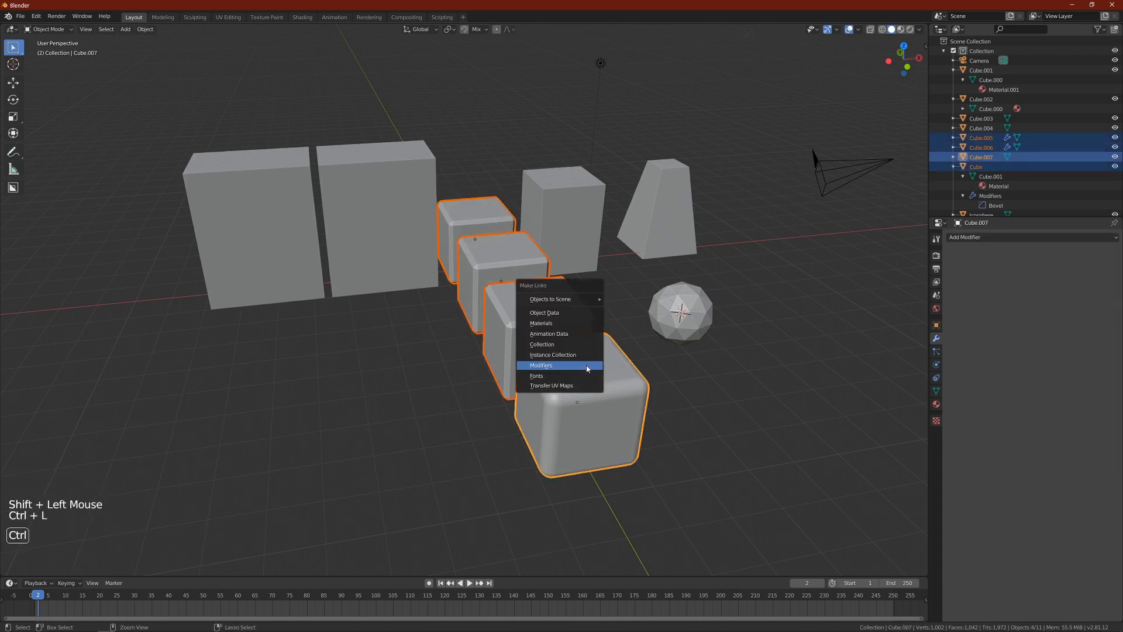
{"action": "left_click", "coordinate": [573, 315]}
{"action": "middle_click_drag", "start_coordinate": [571, 313], "coordinate": [531, 340]}
Switch to the scifi-walkways.blend window and examine the pipe sections running along the edge of the platform
{"action": "key", "text": "super+Tab"}
{"action": "left_click", "coordinate": [170, 340]}
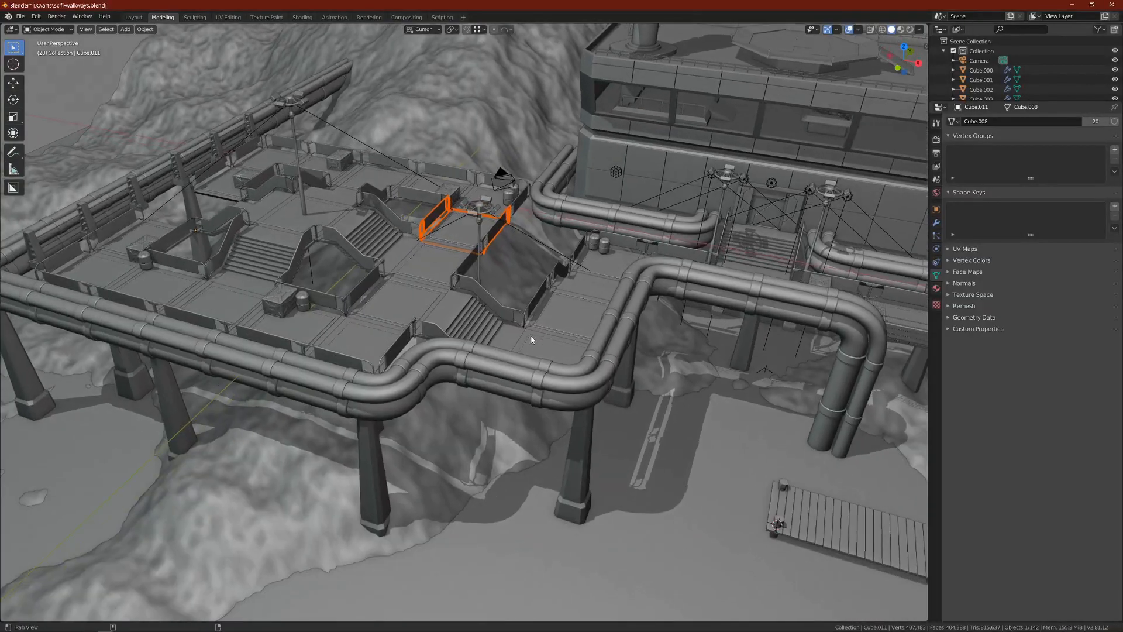
{"action": "middle_click_drag", "start_coordinate": [621, 331], "coordinate": [575, 362]}
{"action": "scroll", "coordinate": [570, 349], "scroll_direction": "up", "scroll_amount": 3}
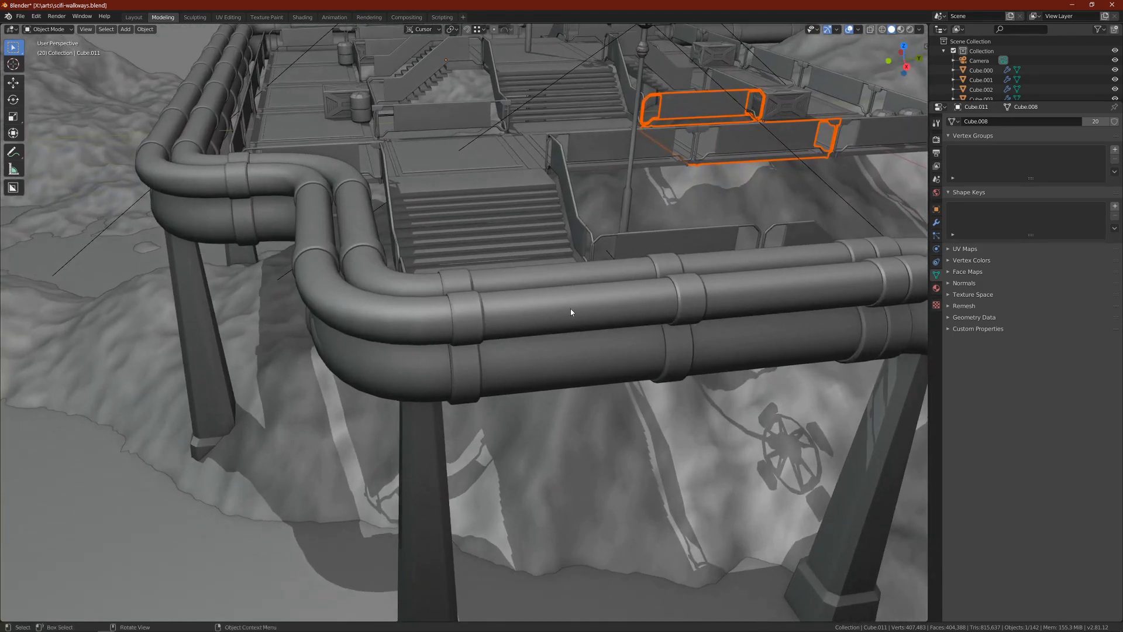
{"action": "left_click", "coordinate": [570, 308]}
{"action": "middle_click_drag", "start_coordinate": [570, 307], "coordinate": [548, 308]}
{"action": "left_click", "coordinate": [402, 320]}
{"action": "middle_click_drag", "start_coordinate": [402, 321], "coordinate": [564, 296]}
Place a linked duplicate of the straight pipe section over the pipe corner, constrained to the Y axis, and delete it
{"action": "left_click", "coordinate": [661, 291]}
{"action": "key", "text": "alt+d"}
{"action": "key", "text": "y"}
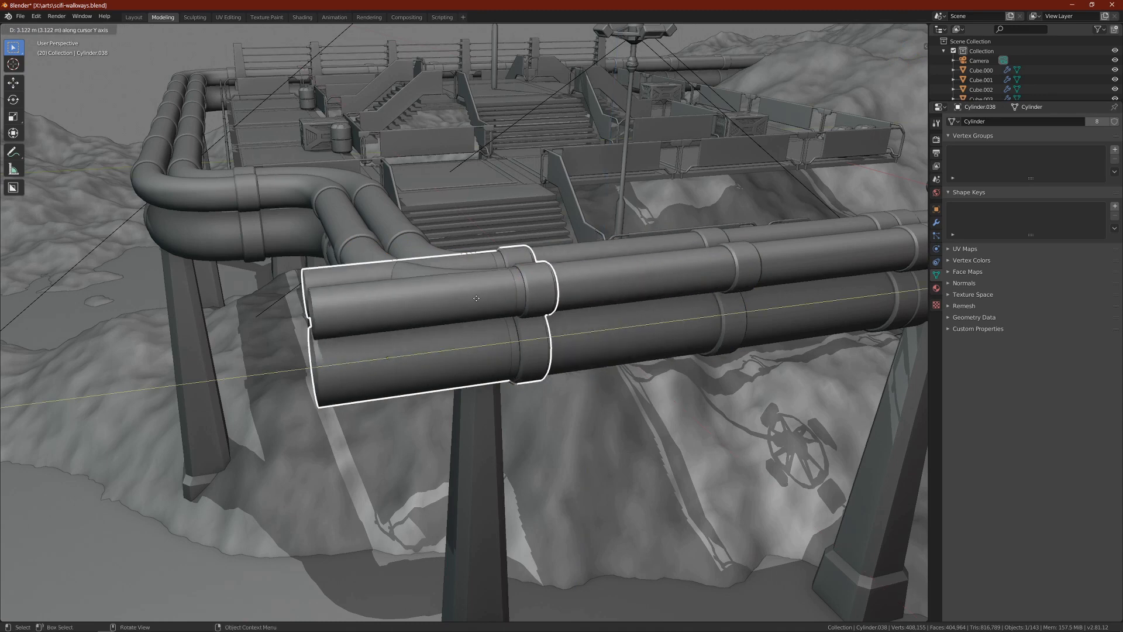
{"action": "left_click", "coordinate": [436, 301]}
{"action": "middle_click_drag", "start_coordinate": [436, 301], "coordinate": [775, 251]}
{"action": "key", "text": "x"}
{"action": "left_click", "coordinate": [454, 309]}
Select the corner pipe section and assign the mesh data Cylinder.001 to it
{"action": "left_click", "coordinate": [494, 293]}
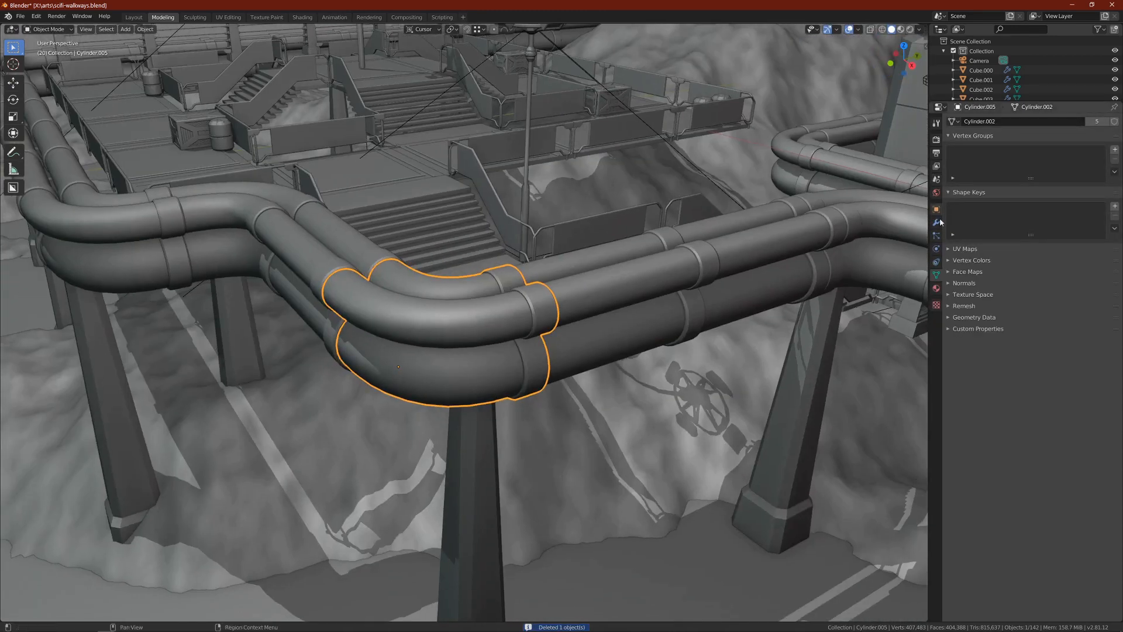
{"action": "left_click", "coordinate": [954, 121]}
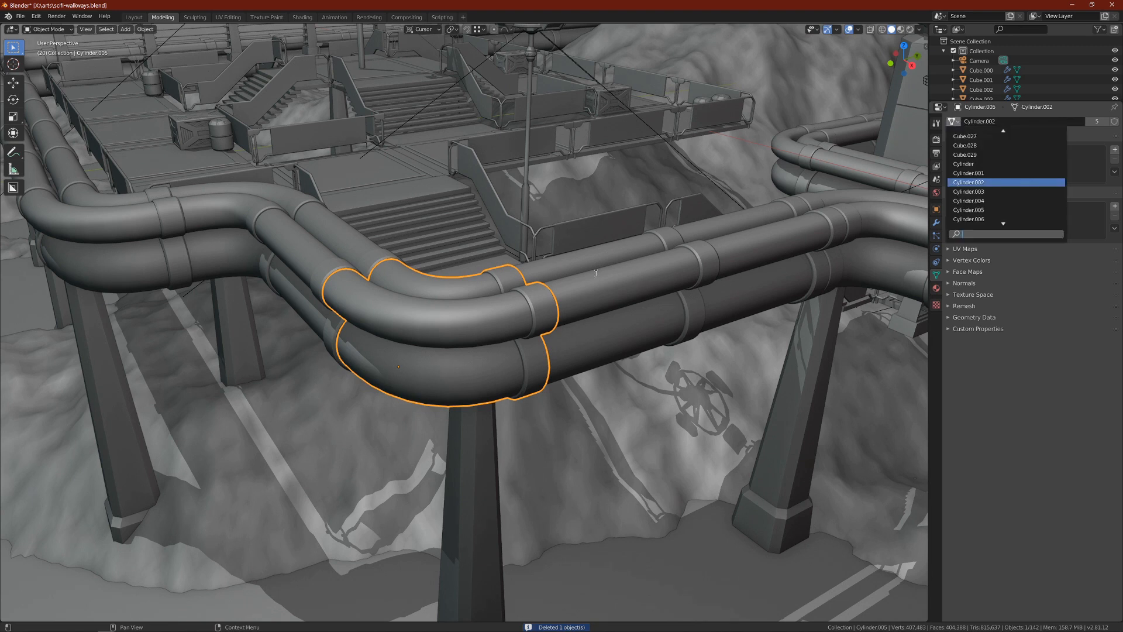
{"action": "left_click", "coordinate": [599, 308]}
{"action": "left_click", "coordinate": [489, 306]}
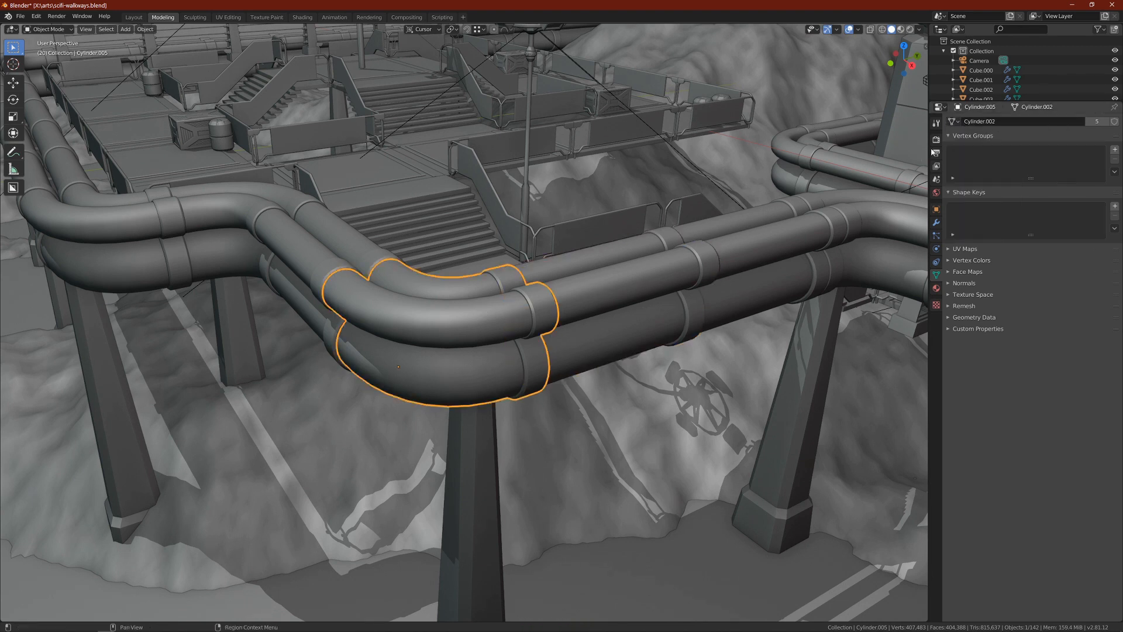
{"action": "left_click", "coordinate": [953, 121]}
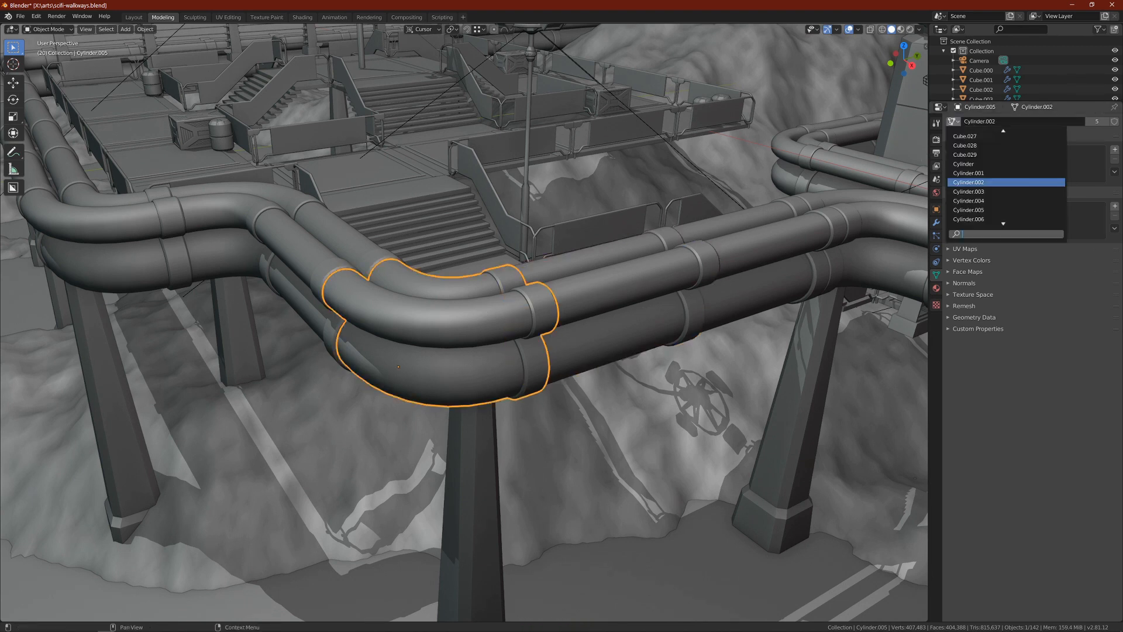
{"action": "left_click", "coordinate": [982, 170]}
{"action": "middle_click_drag", "start_coordinate": [659, 265], "coordinate": [725, 240]}
Assign the straight Cylinder mesh data to the corner pipe section, and switch it back to Cylinder.002
{"action": "left_click", "coordinate": [953, 122]}
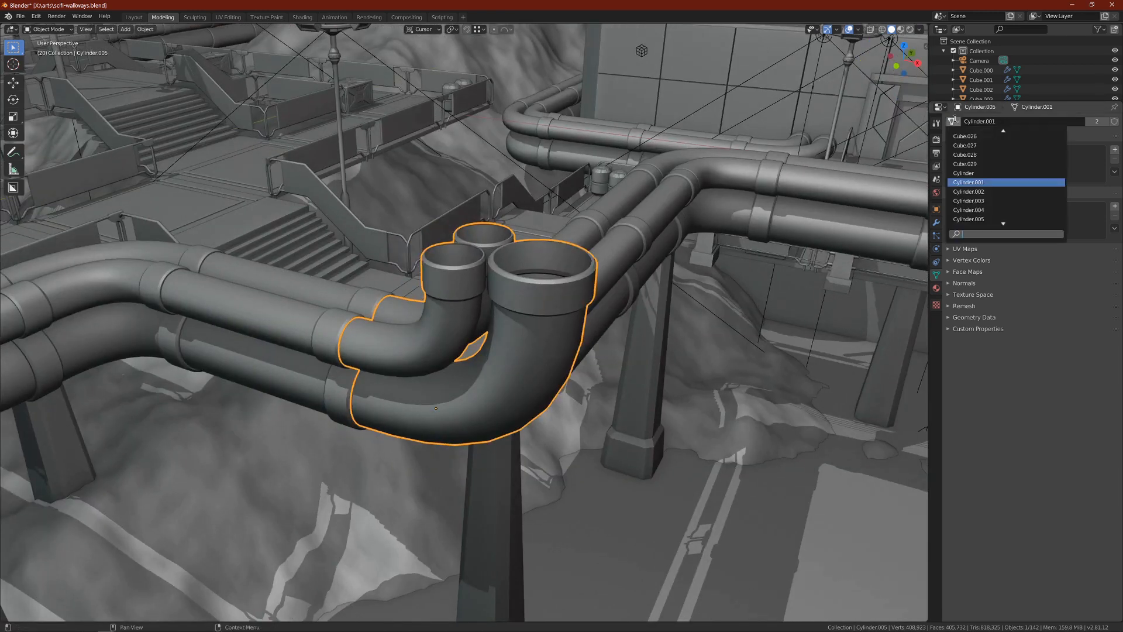
{"action": "left_click", "coordinate": [972, 171]}
{"action": "middle_click_drag", "start_coordinate": [561, 315], "coordinate": [620, 281]}
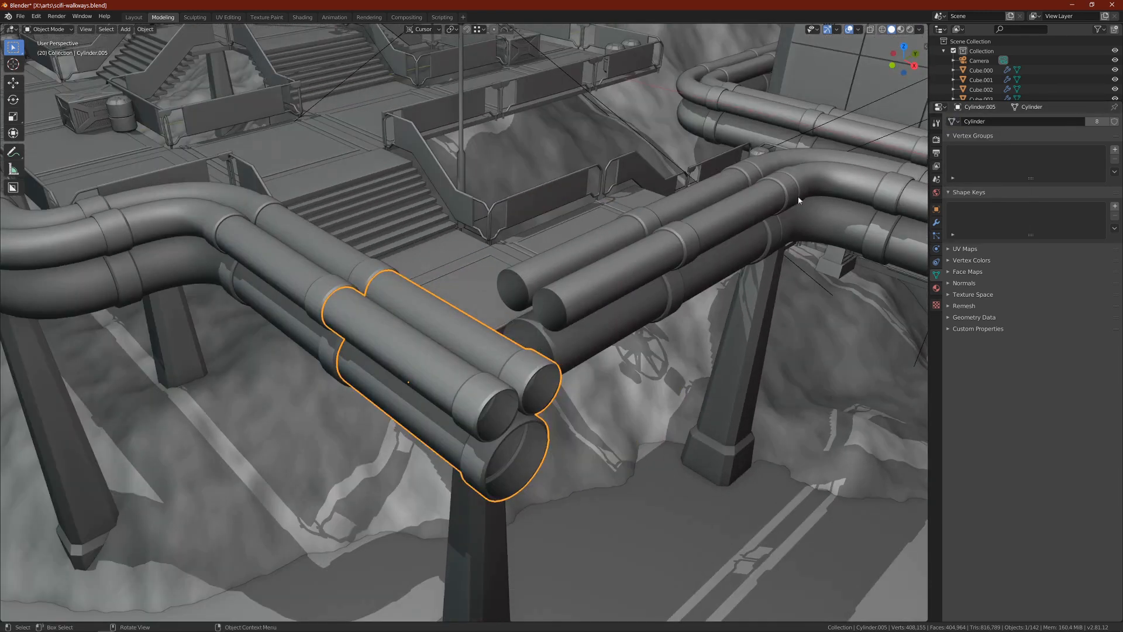
{"action": "left_click", "coordinate": [952, 122]}
{"action": "left_click", "coordinate": [974, 202]}
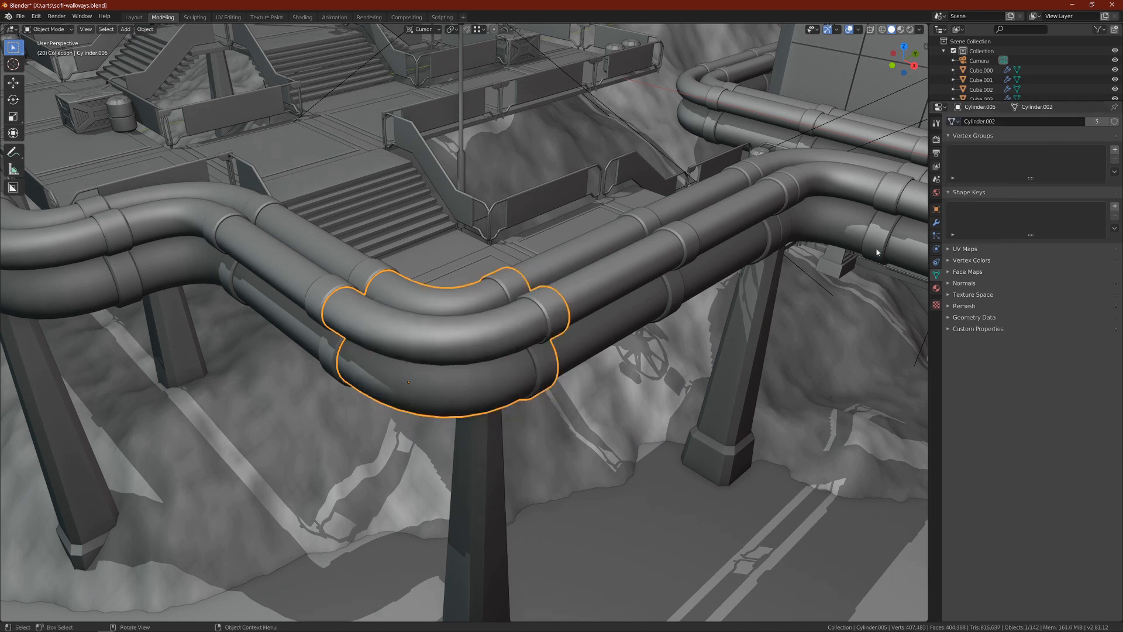
Switch to the Brave browser window and look through the posts on the open Twitter profile
{"action": "key", "text": "super+Tab"}
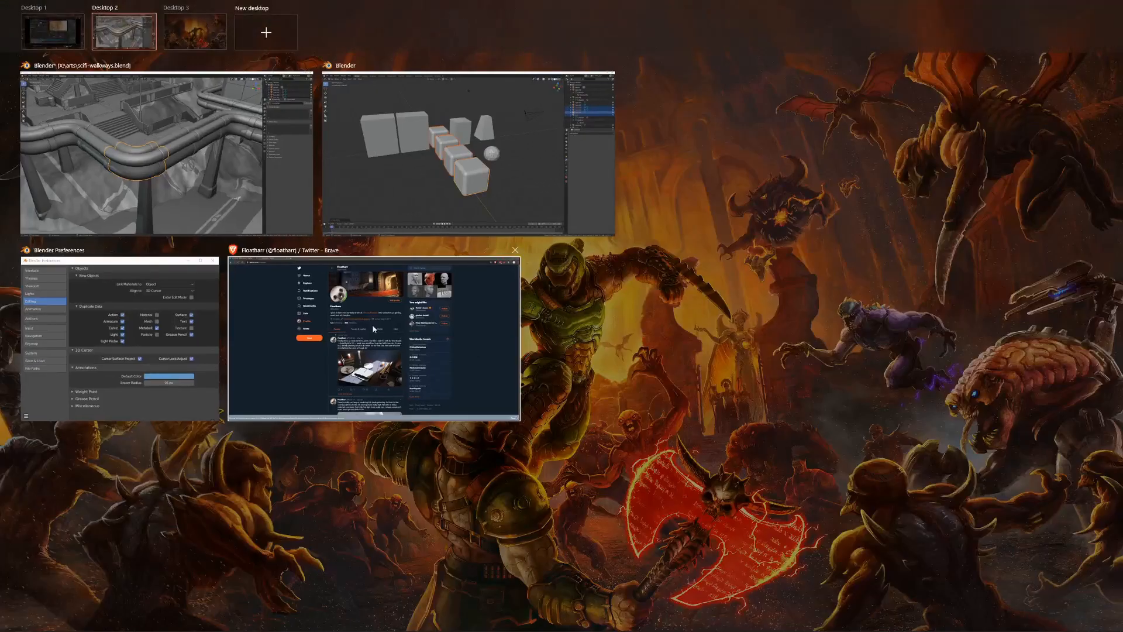
{"action": "left_click", "coordinate": [265, 289]}
{"action": "scroll", "coordinate": [323, 312], "scroll_direction": "down", "scroll_amount": 5}
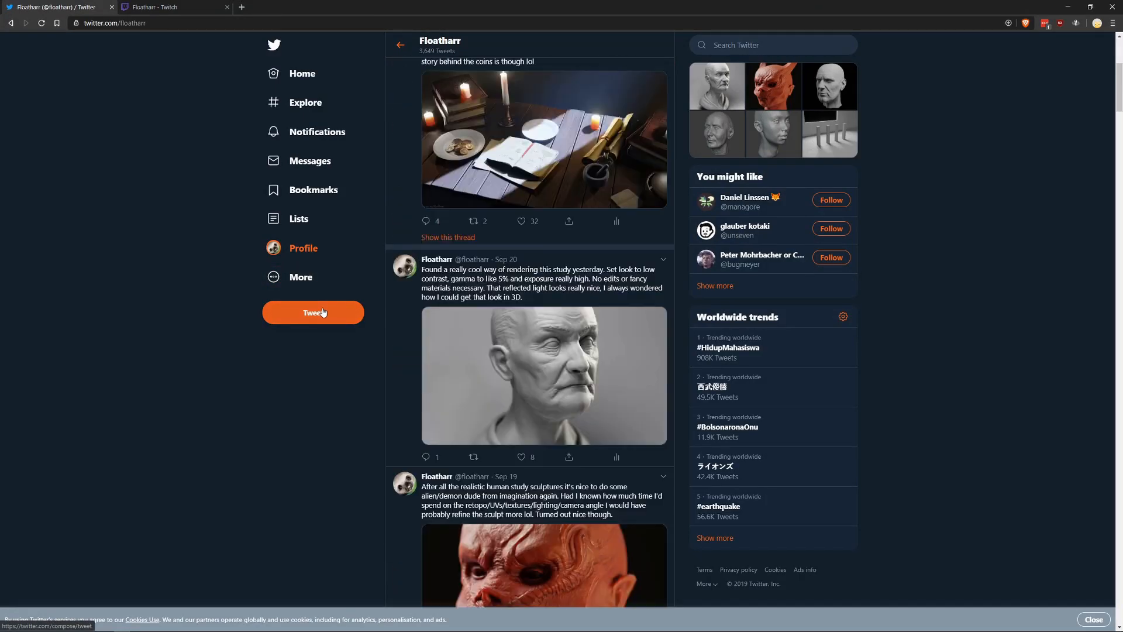
{"action": "scroll", "coordinate": [323, 312], "scroll_direction": "down", "scroll_amount": 15}
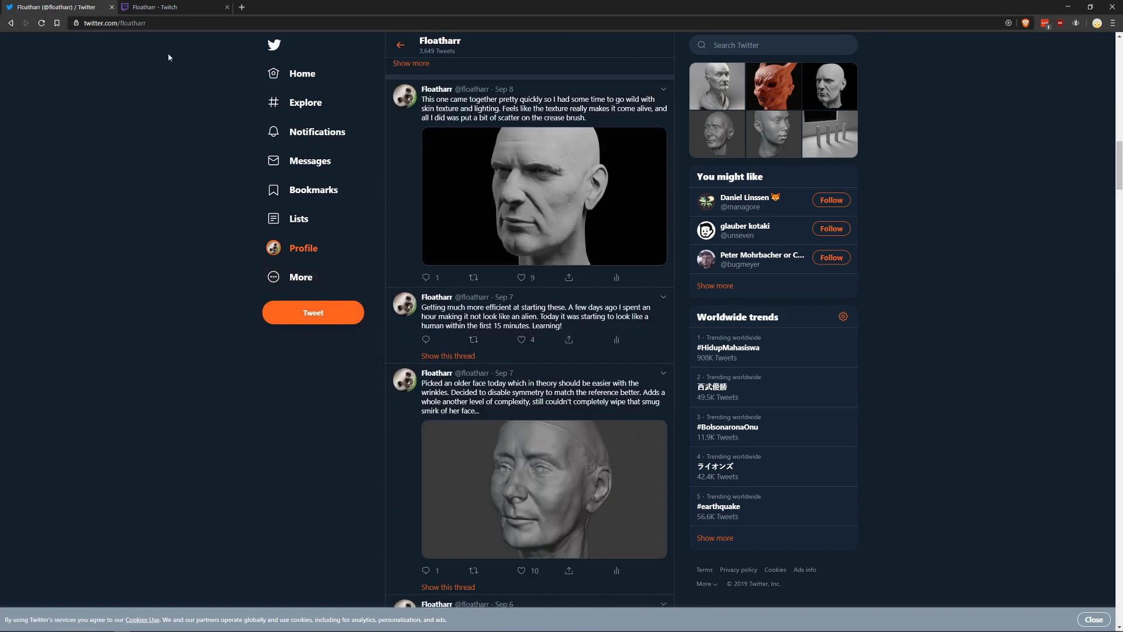